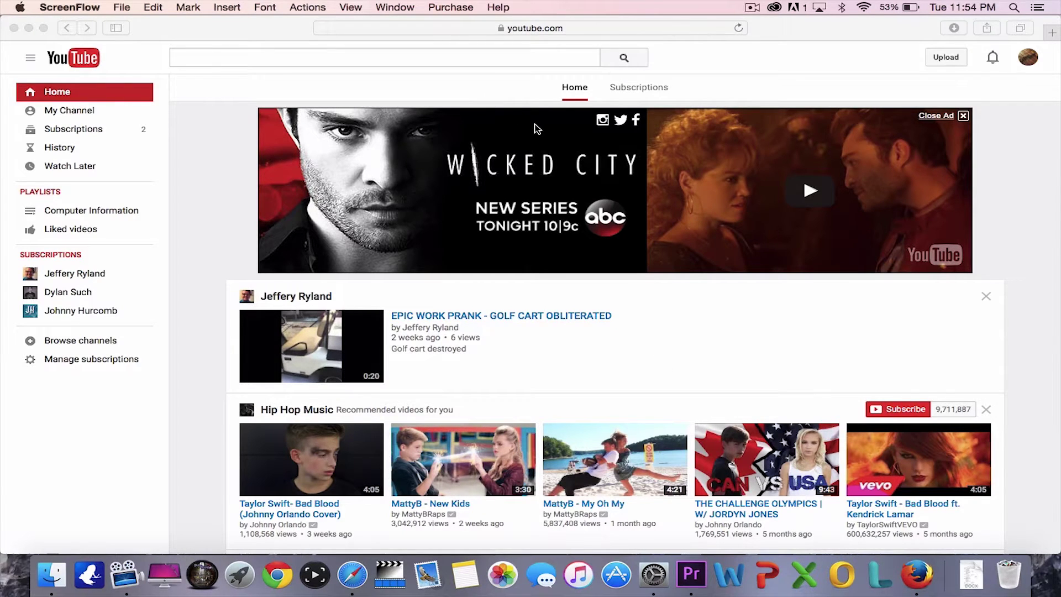
{"action": "scroll", "coordinate": [673, 380], "scroll_direction": "down", "scroll_amount": 2}
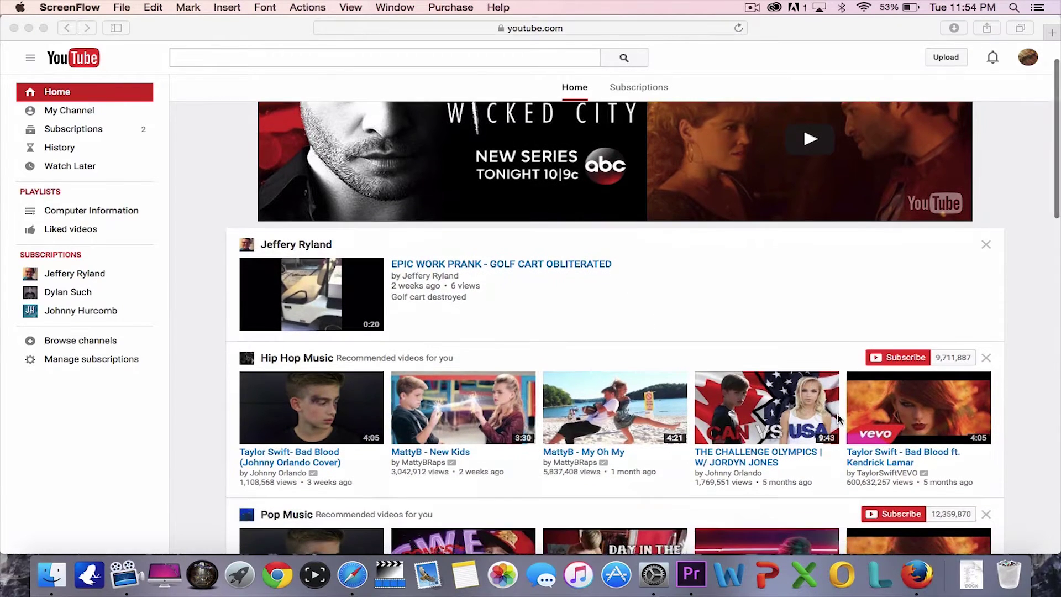
Step: Open the Taylor Swift 'Bad Blood ft. Kendrick Lamar' YouTube video, pause its ad, and open a new tab
{"action": "left_click", "coordinate": [885, 466]}
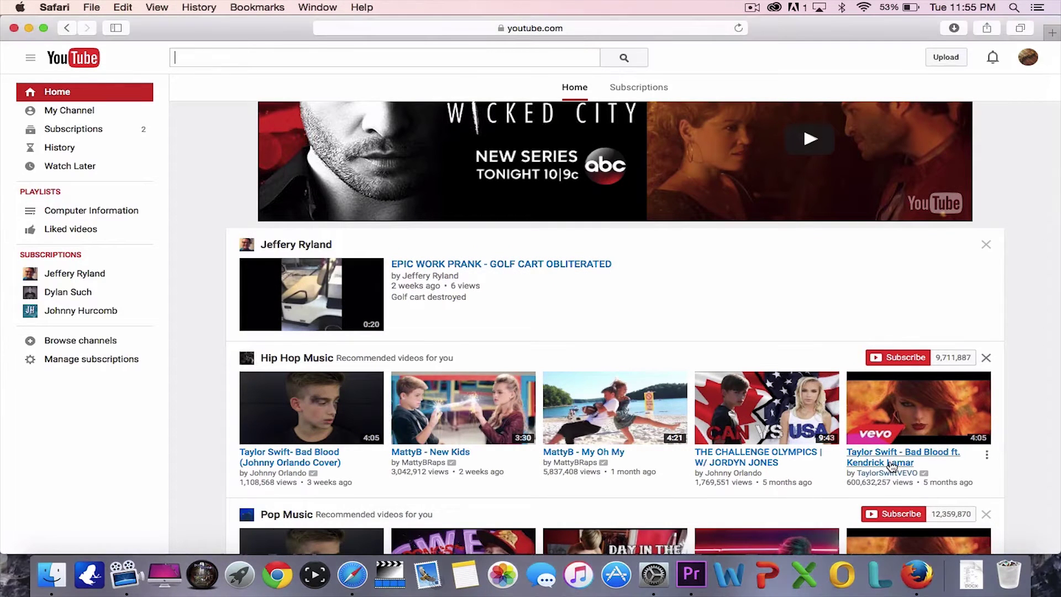
{"action": "left_click", "coordinate": [891, 466]}
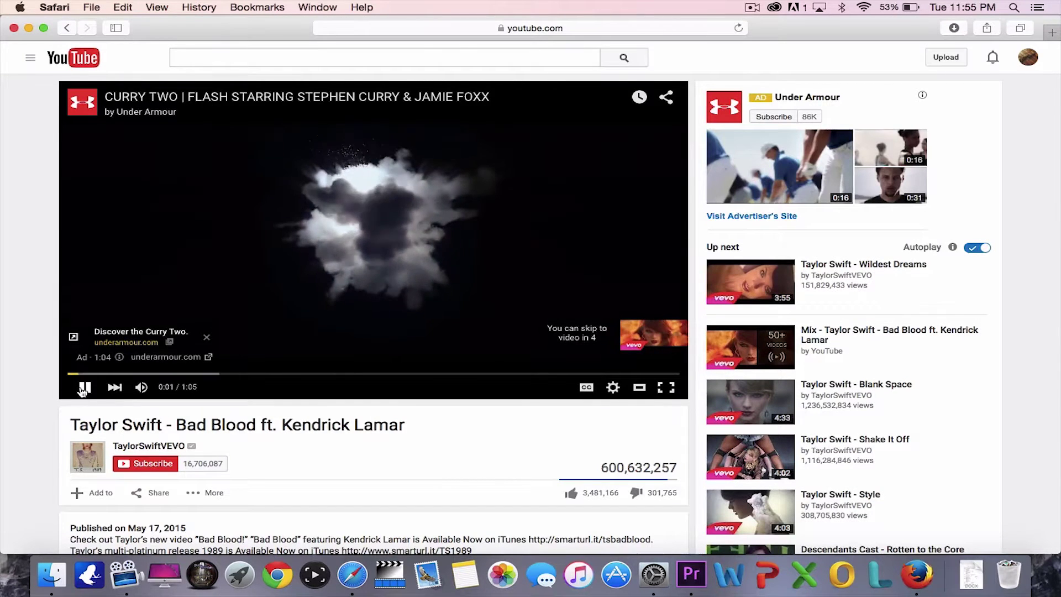
{"action": "left_click", "coordinate": [83, 387]}
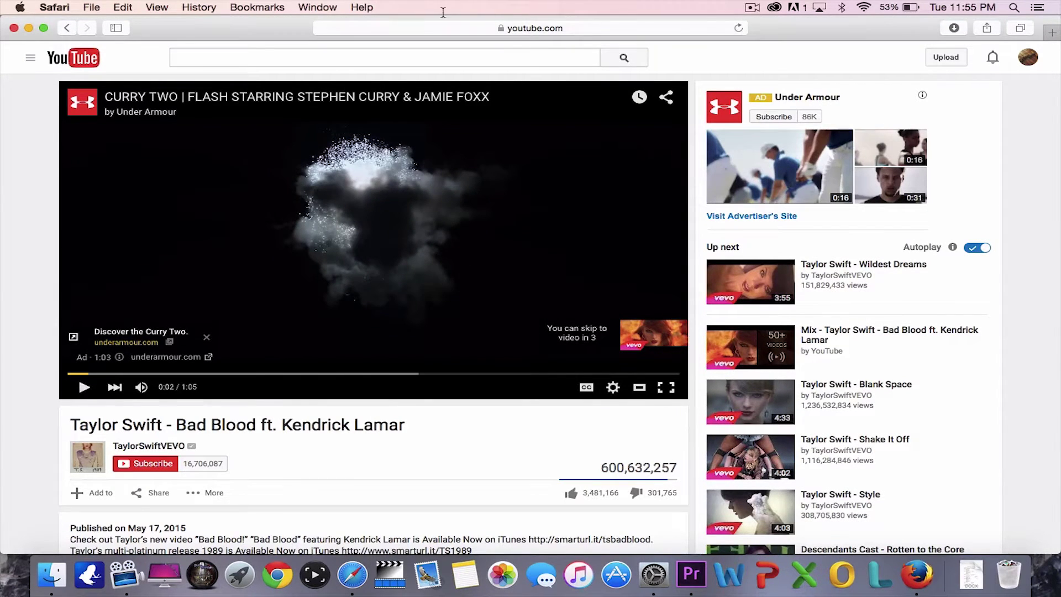
{"action": "left_click", "coordinate": [602, 32]}
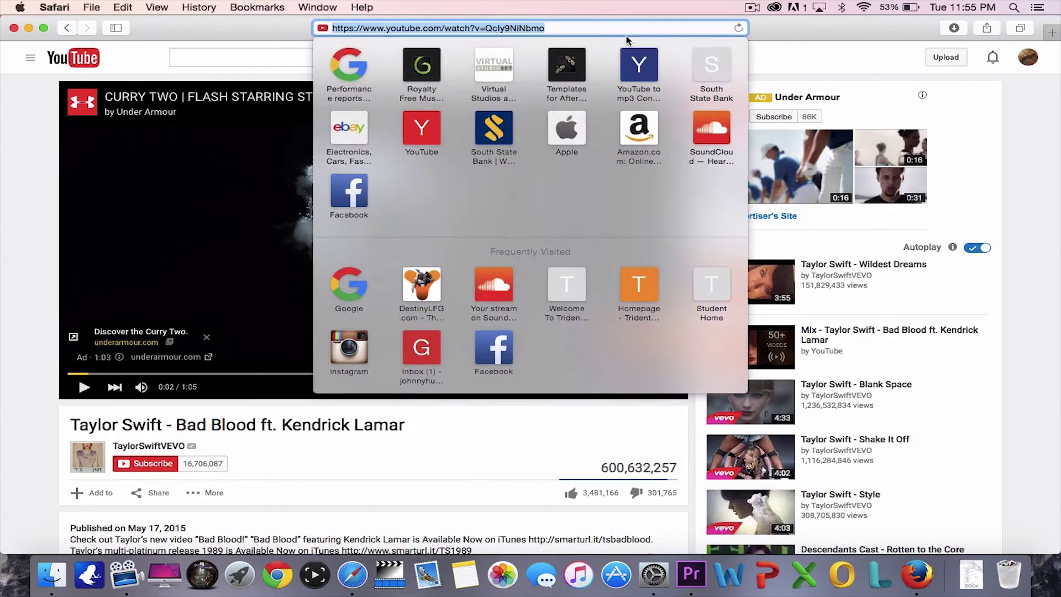
{"action": "left_click", "coordinate": [822, 40]}
Step: Search Google for 'youtube to mp3' and open the YouTube to mp3 Converter site
{"action": "left_click", "coordinate": [1050, 34]}
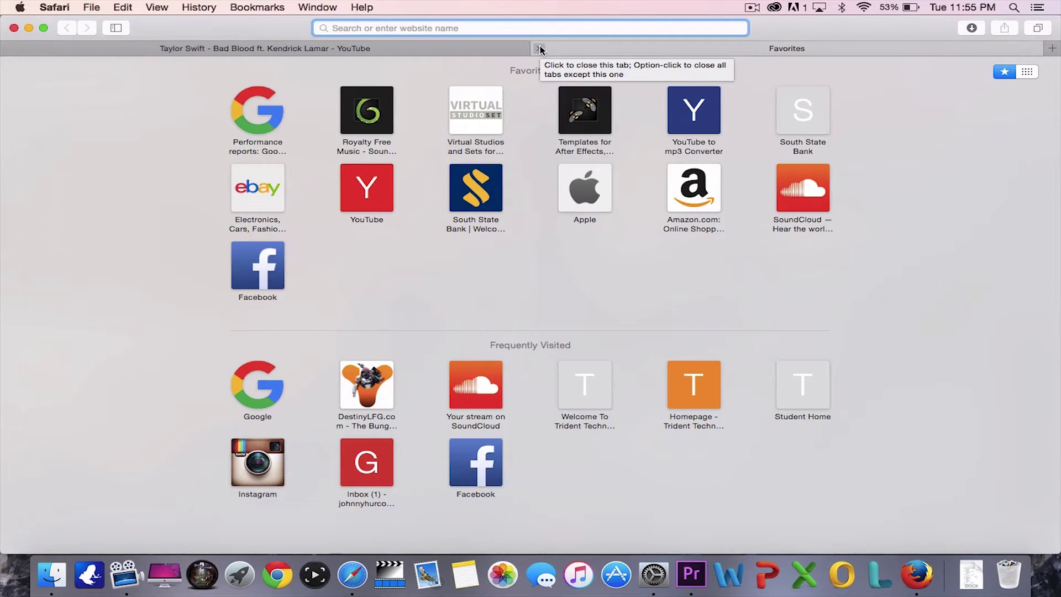
{"action": "type", "text": "youtube."}
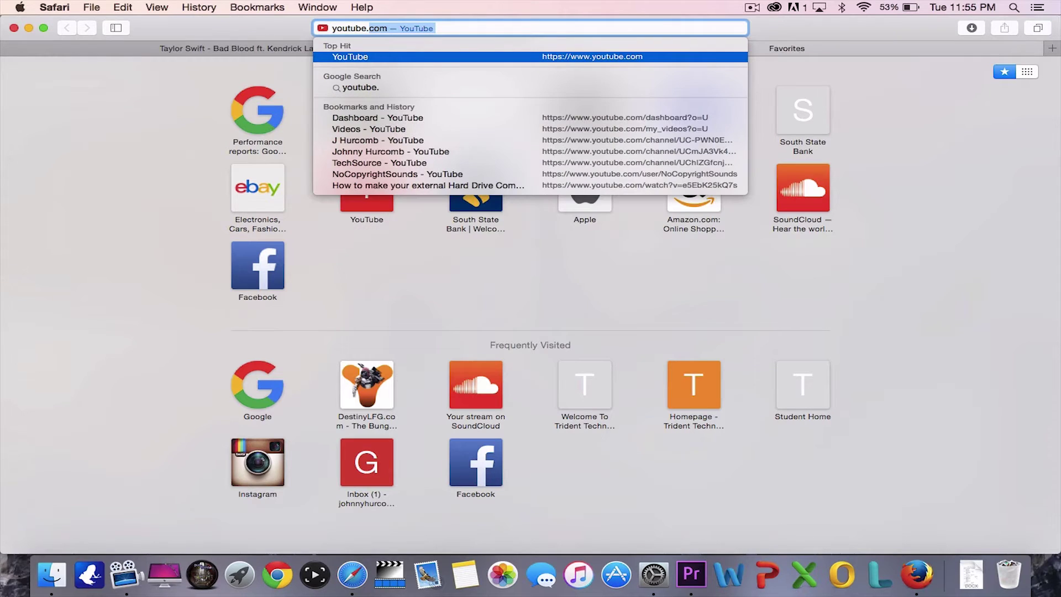
{"action": "type", "text": "mpe"}
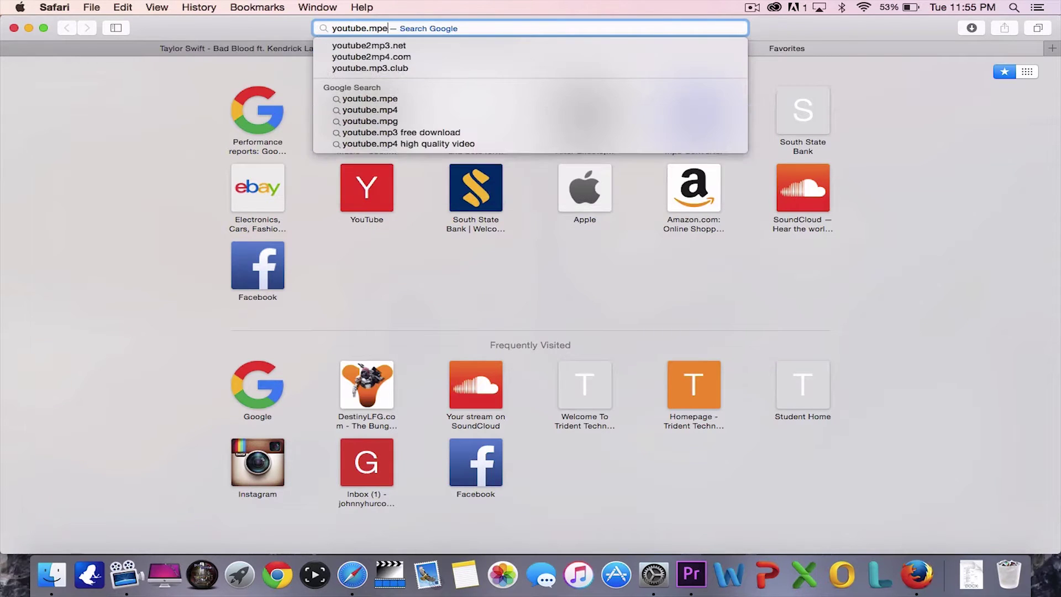
{"action": "key", "text": "Down"}
{"action": "key", "text": "Down"}
{"action": "key", "text": "Down"}
{"action": "key", "text": "Down"}
{"action": "key", "text": "Down"}
{"action": "key", "text": "Down"}
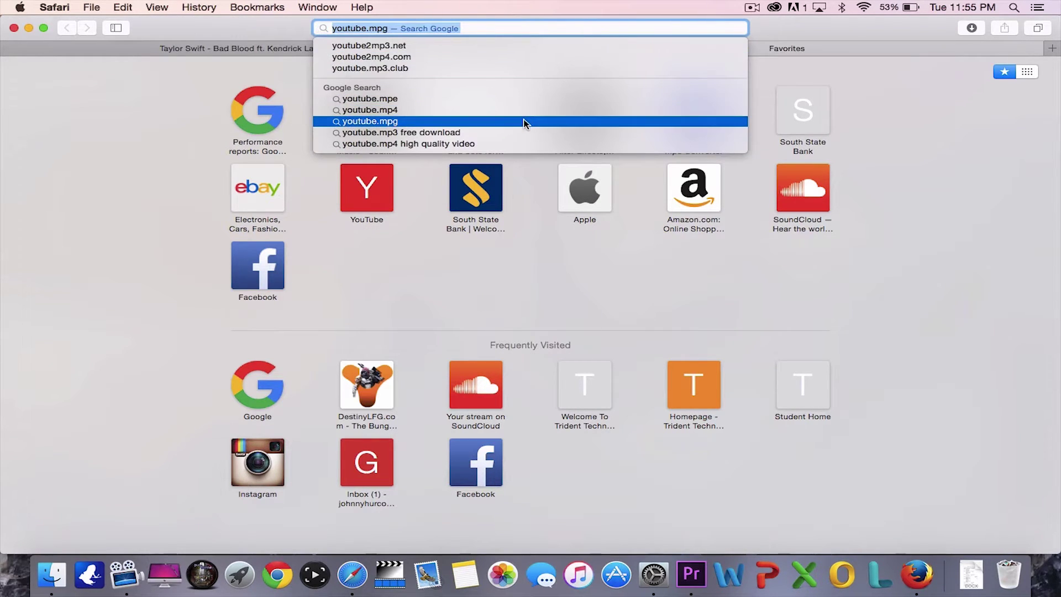
{"action": "key", "text": "Up"}
{"action": "key", "text": "Up"}
{"action": "key", "text": "Escape"}
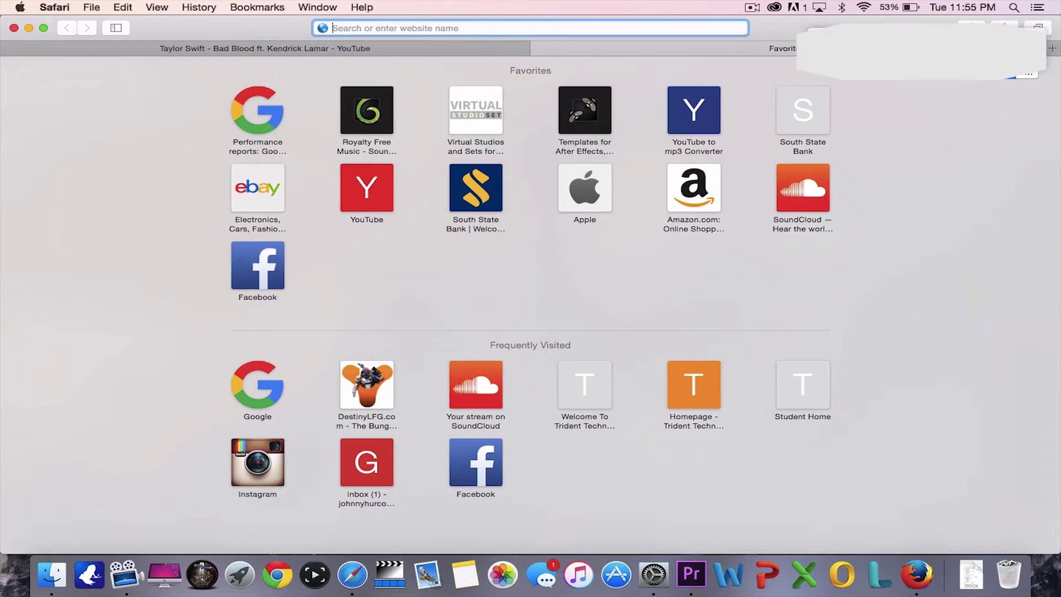
{"action": "type", "text": "youtube"}
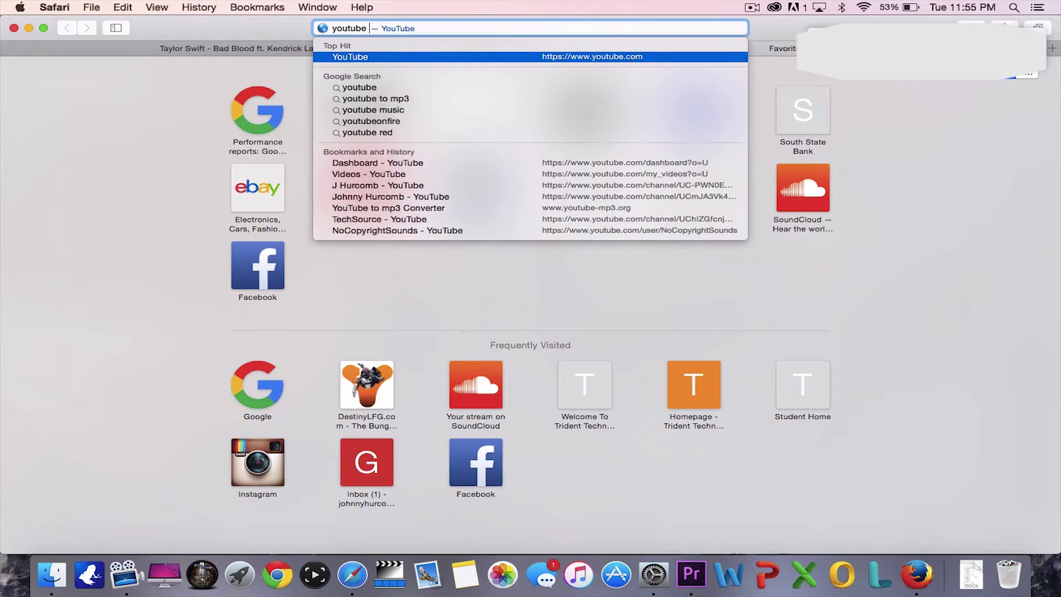
{"action": "type", "text": " to"}
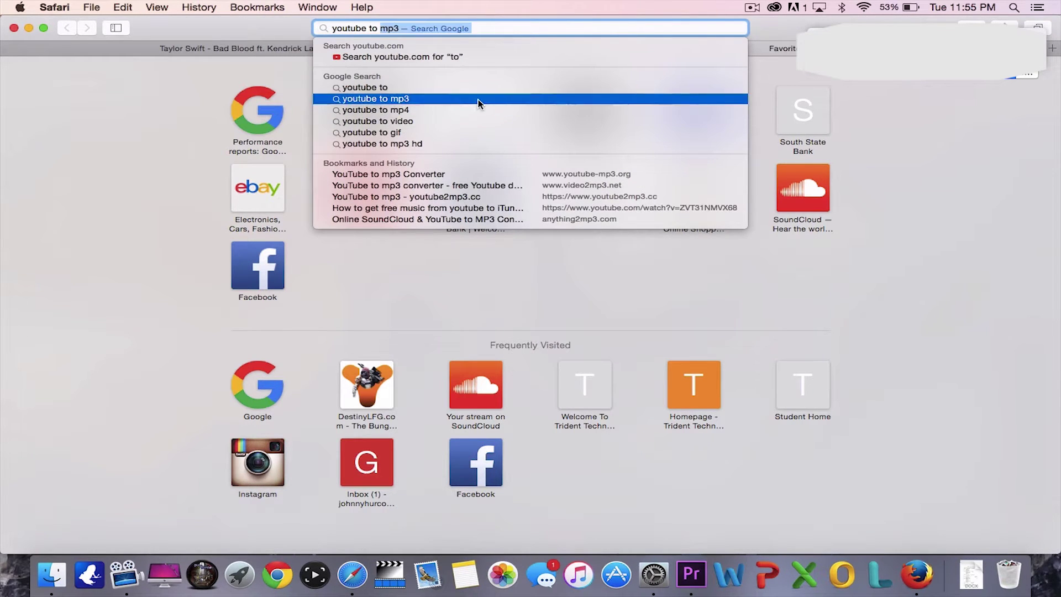
{"action": "left_click", "coordinate": [476, 98]}
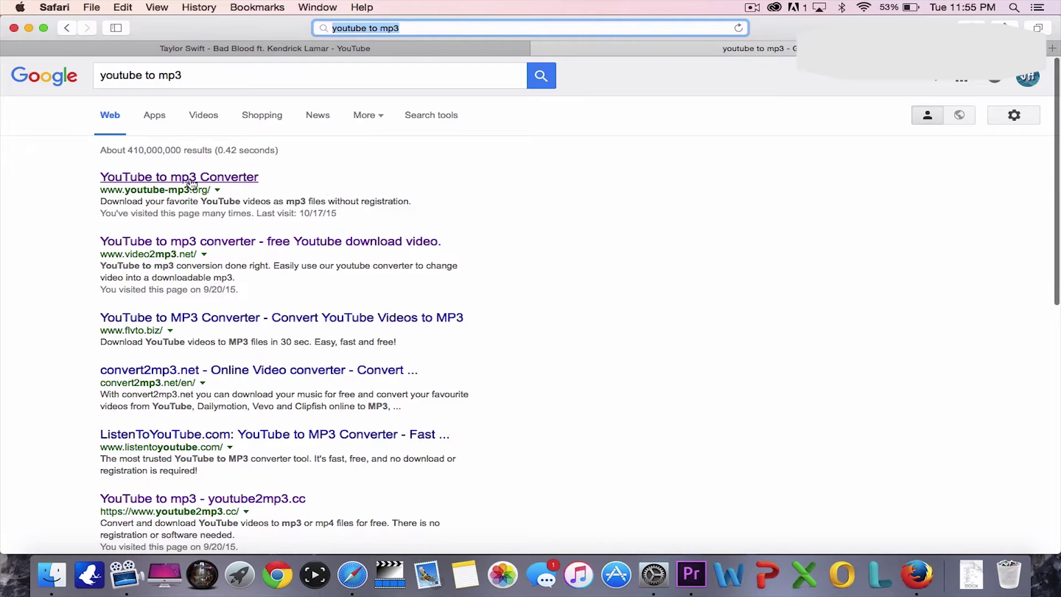
{"action": "left_click", "coordinate": [157, 177]}
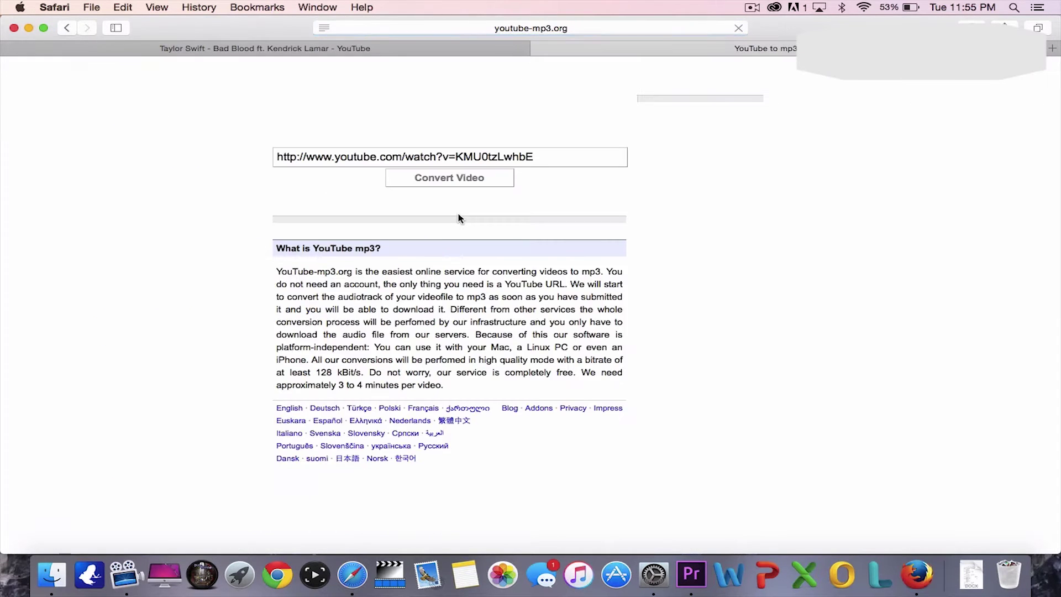
Step: Paste the Bad Blood video link into youtube-mp3.org, convert it, and download the mp3
{"action": "left_click", "coordinate": [422, 154]}
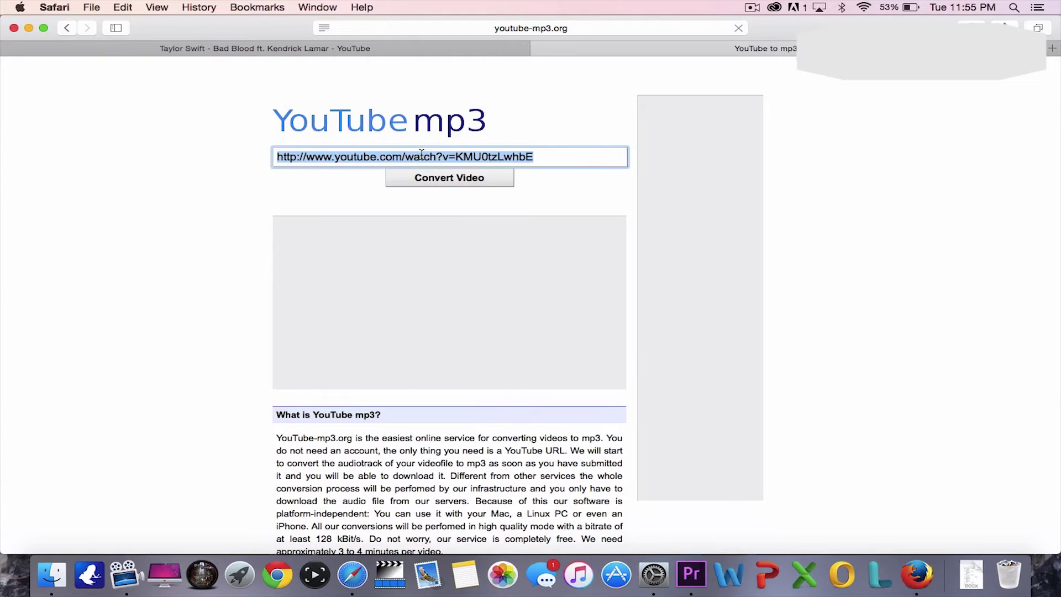
{"action": "type", "text": "https://www.youtube.com/watch?v=QcIy9NiNbmo"}
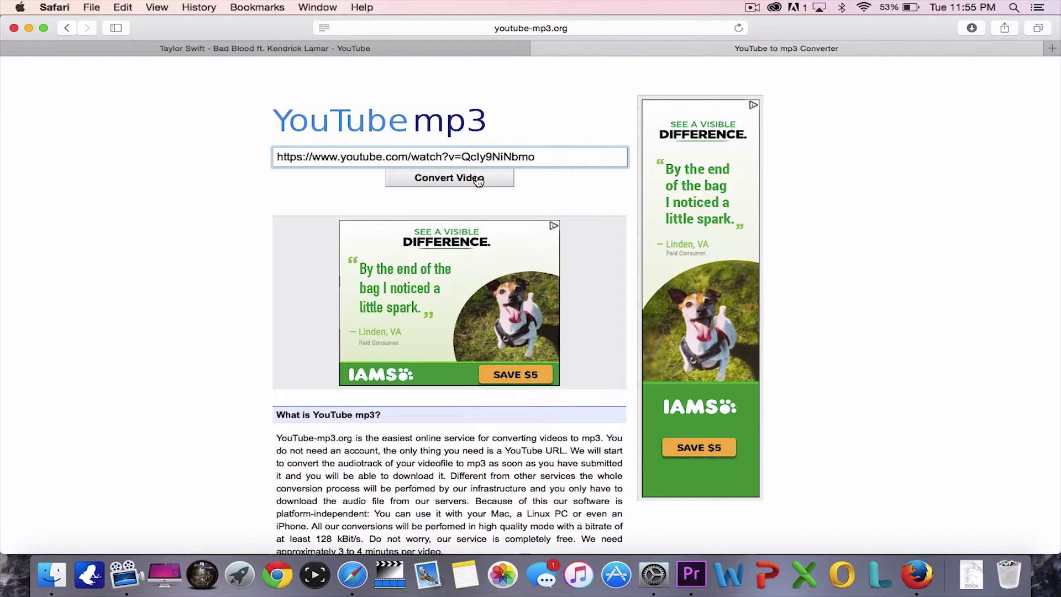
{"action": "left_click", "coordinate": [439, 177]}
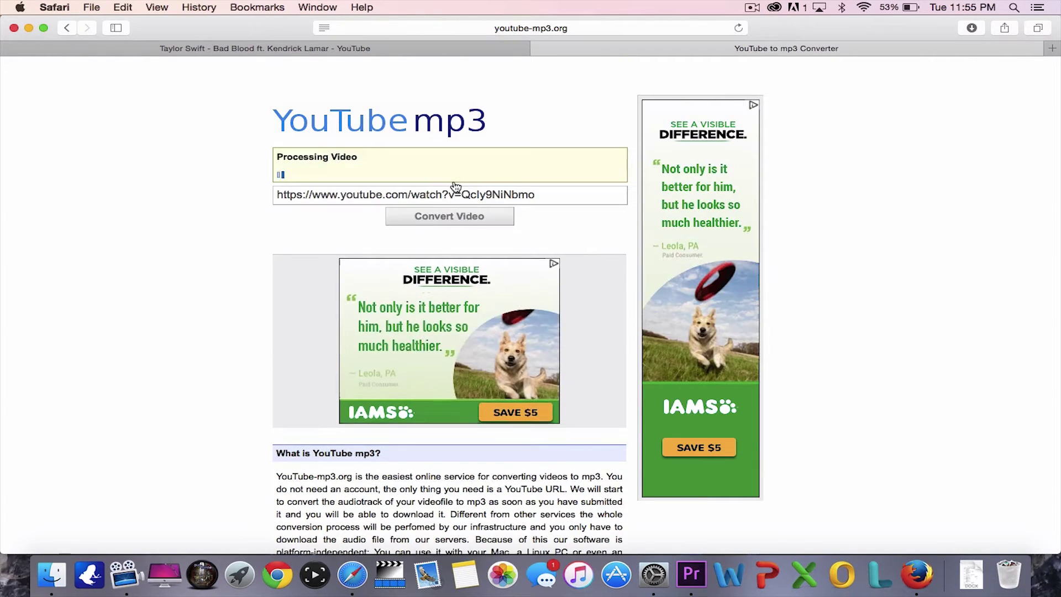
{"action": "left_click", "coordinate": [411, 201]}
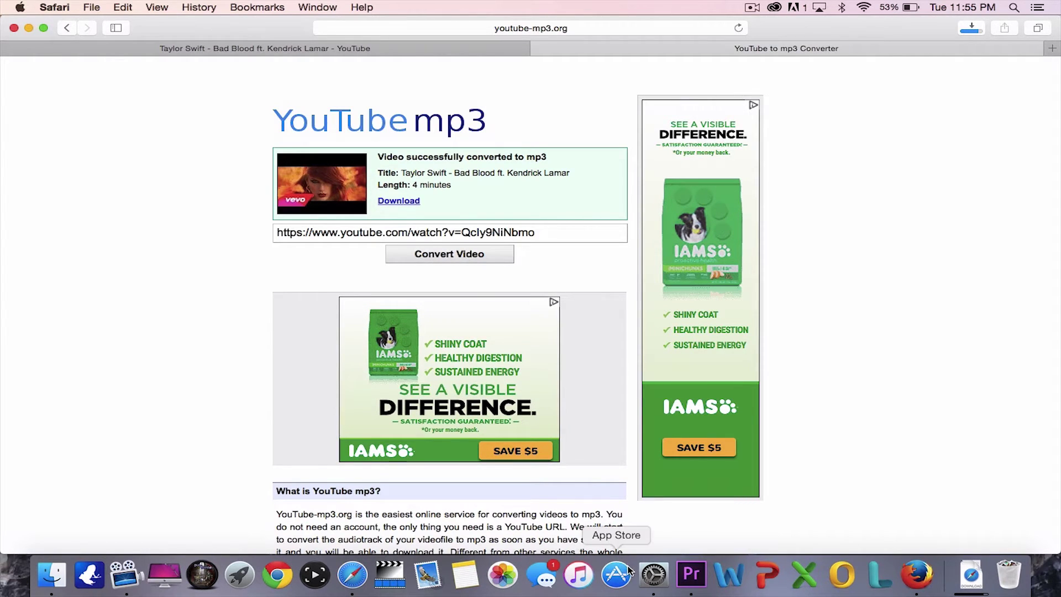
{"action": "left_click", "coordinate": [585, 578]}
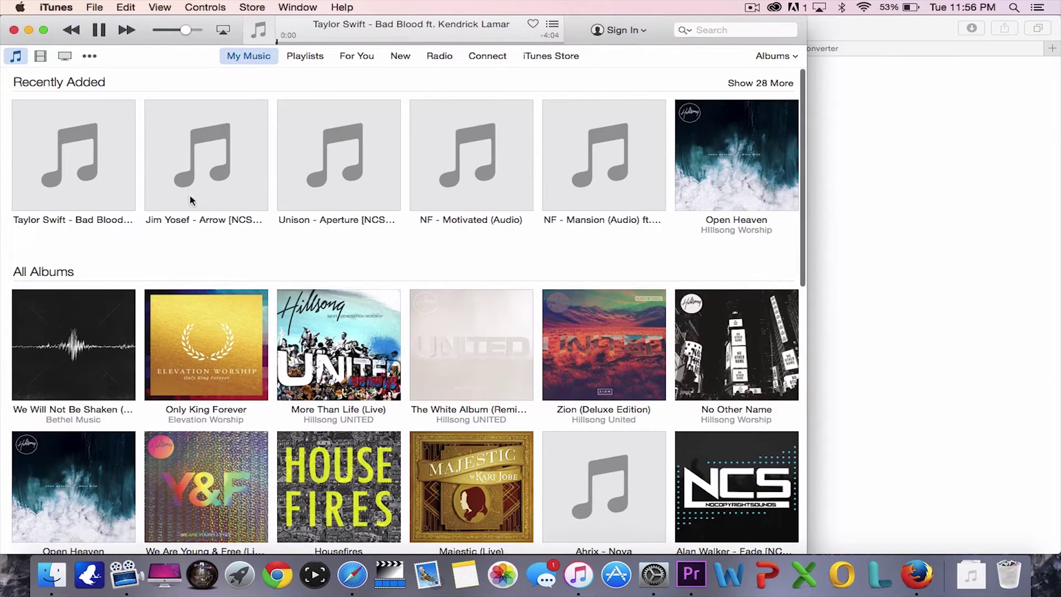
Step: Pause iTunes playback and expand the 'Taylor Swift - Bad Blood' album in My Music
{"action": "left_click", "coordinate": [98, 37]}
{"action": "scroll", "coordinate": [314, 274], "scroll_direction": "down", "scroll_amount": 10}
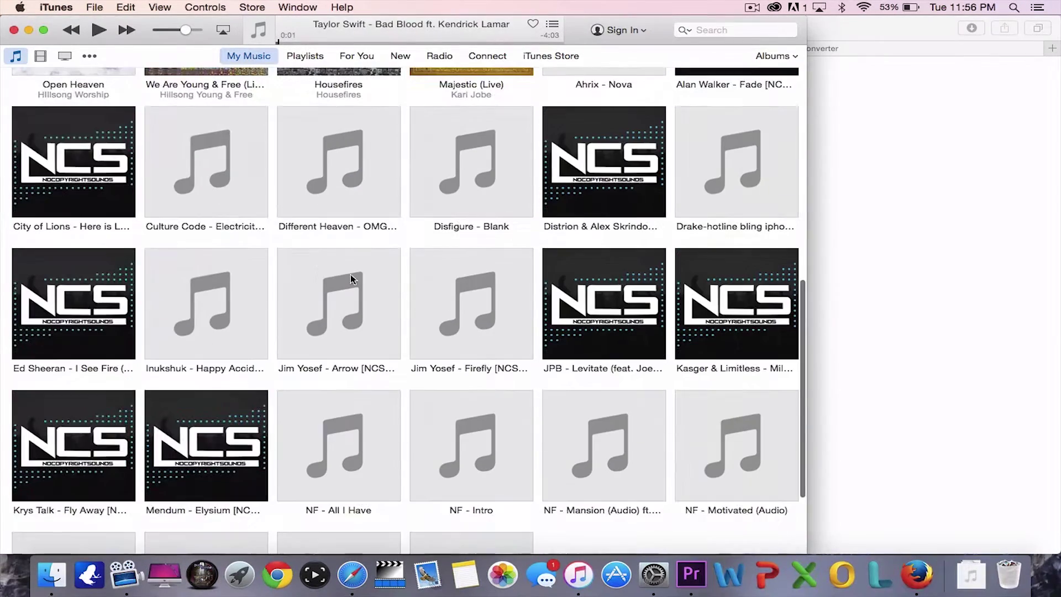
{"action": "scroll", "coordinate": [398, 332], "scroll_direction": "down", "scroll_amount": 3}
{"action": "scroll", "coordinate": [479, 464], "scroll_direction": "up", "scroll_amount": 15}
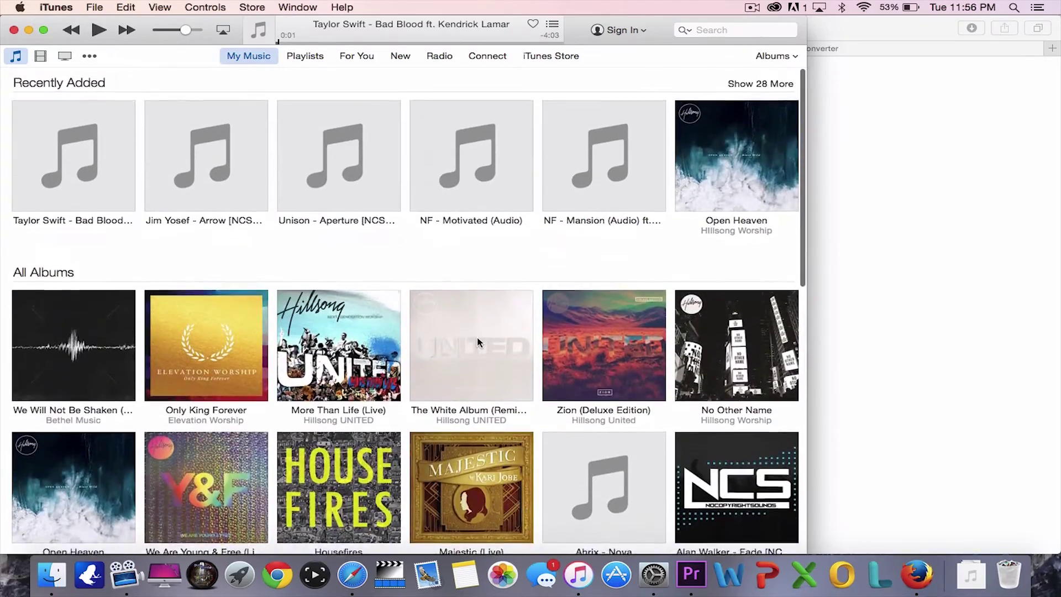
{"action": "scroll", "coordinate": [478, 341], "scroll_direction": "down", "scroll_amount": 3}
{"action": "scroll", "coordinate": [477, 341], "scroll_direction": "down", "scroll_amount": 5}
{"action": "scroll", "coordinate": [477, 341], "scroll_direction": "down", "scroll_amount": 5}
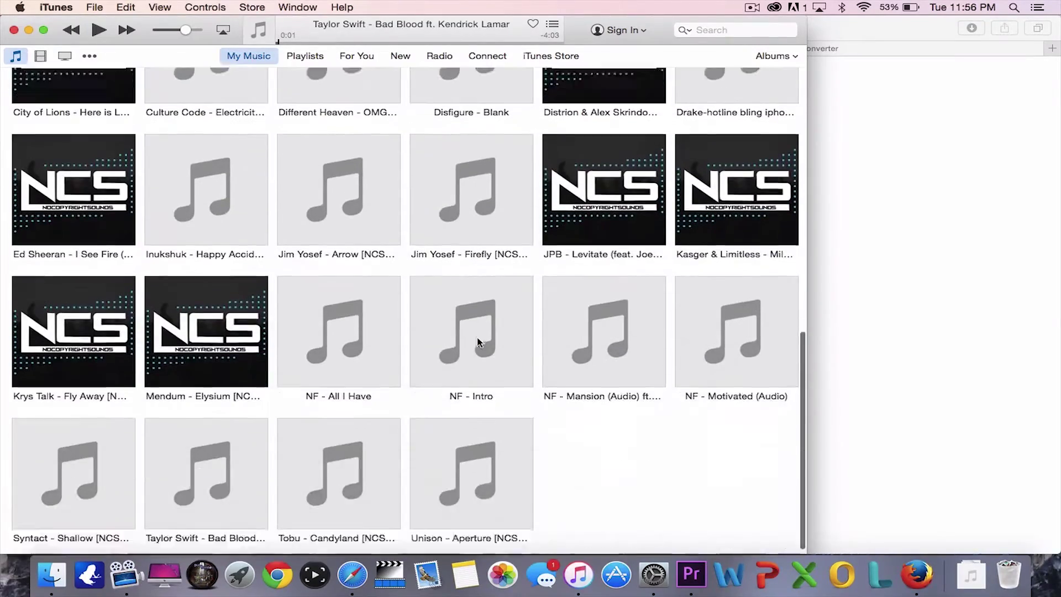
{"action": "scroll", "coordinate": [477, 342], "scroll_direction": "up", "scroll_amount": 3}
{"action": "scroll", "coordinate": [478, 343], "scroll_direction": "up", "scroll_amount": 5}
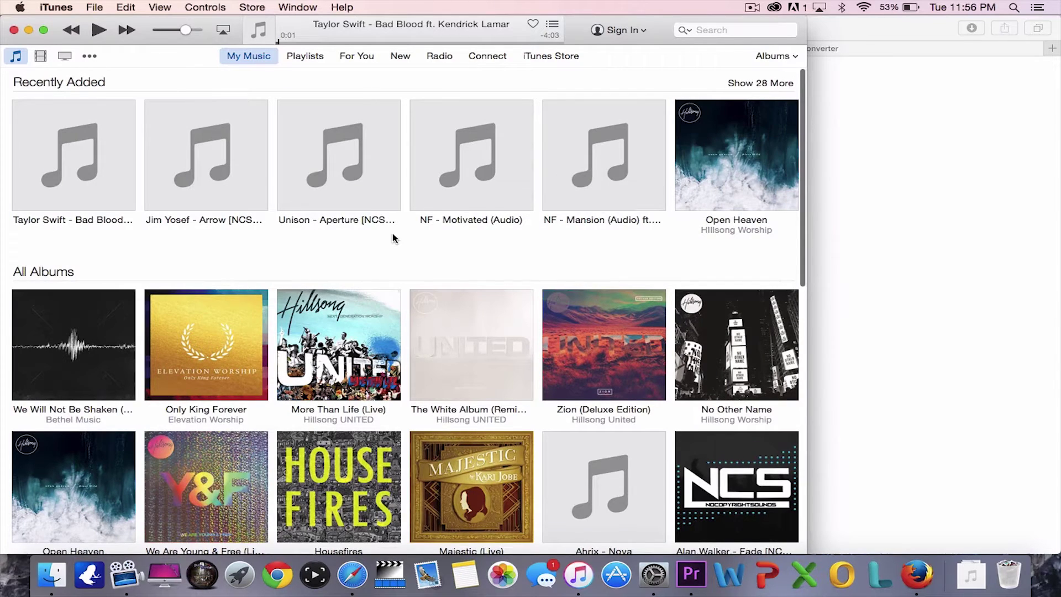
{"action": "scroll", "coordinate": [393, 238], "scroll_direction": "down", "scroll_amount": 2}
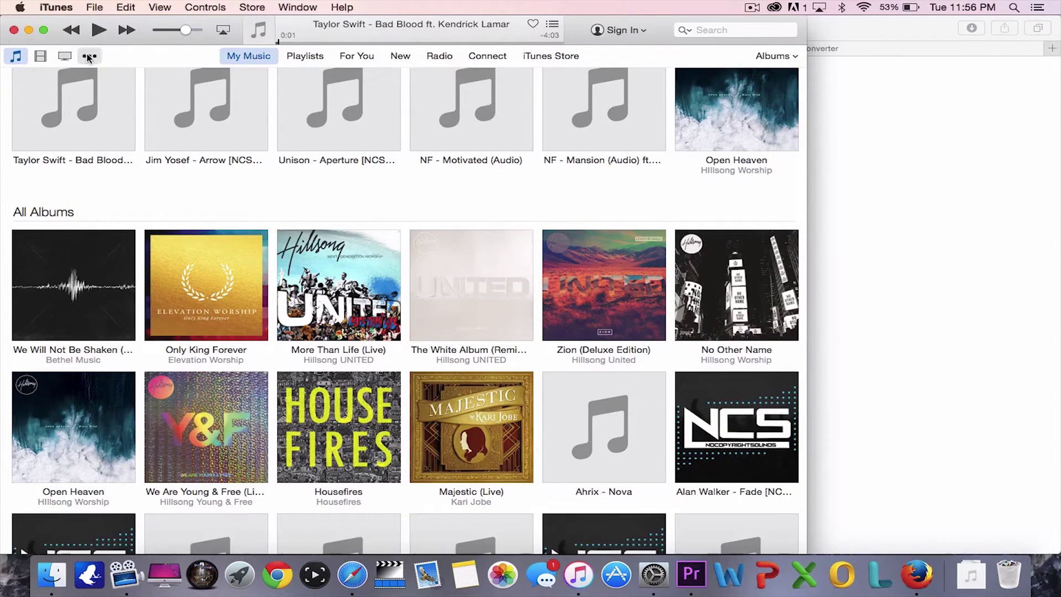
{"action": "left_click", "coordinate": [88, 56]}
{"action": "left_click", "coordinate": [126, 53]}
{"action": "scroll", "coordinate": [293, 250], "scroll_direction": "down", "scroll_amount": 5}
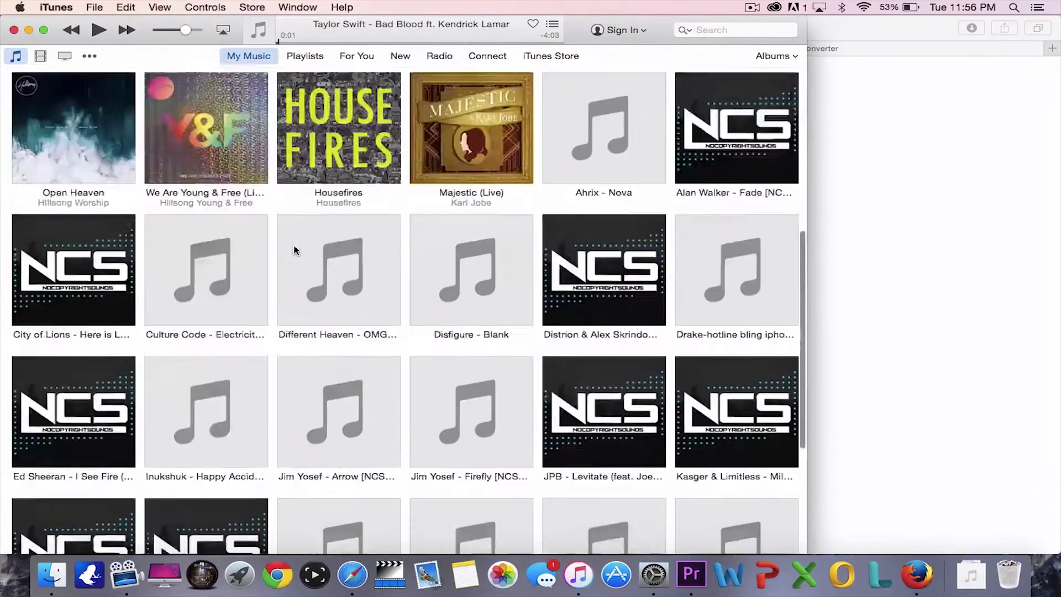
{"action": "scroll", "coordinate": [293, 250], "scroll_direction": "down", "scroll_amount": 4}
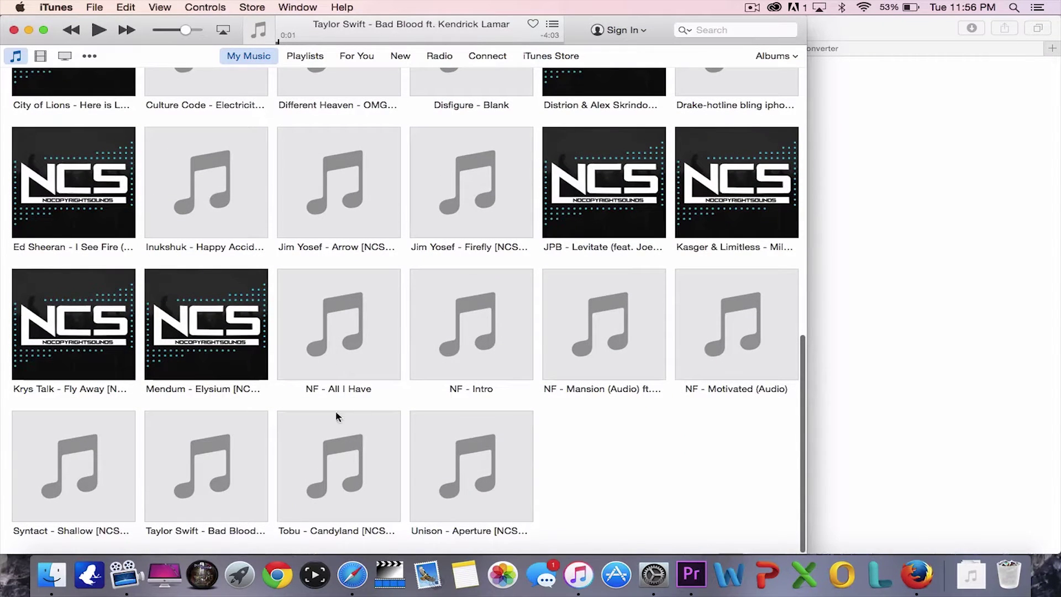
{"action": "left_click", "coordinate": [205, 470]}
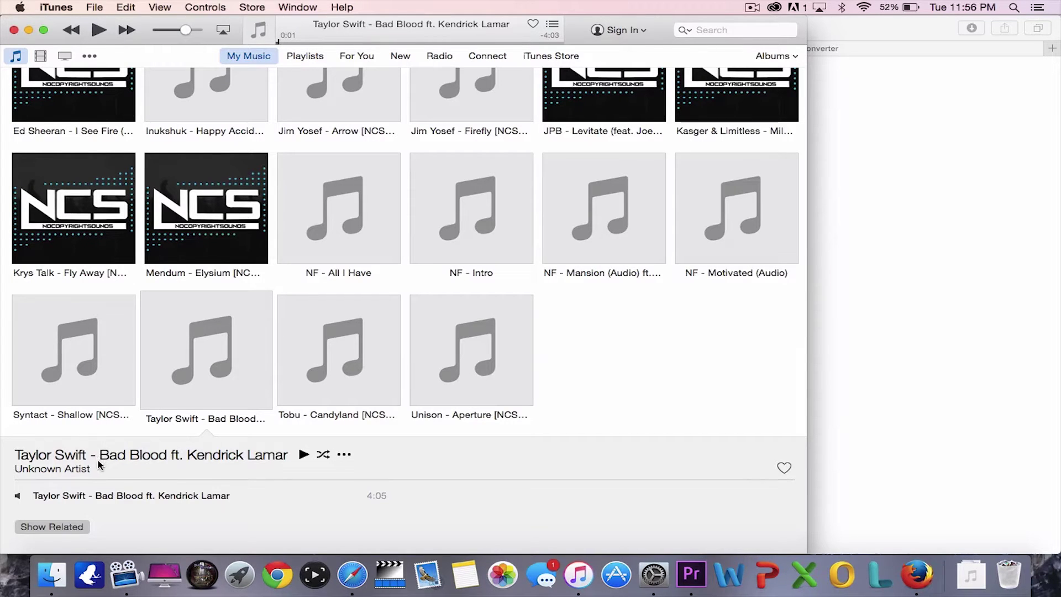
{"action": "right_click", "coordinate": [204, 371]}
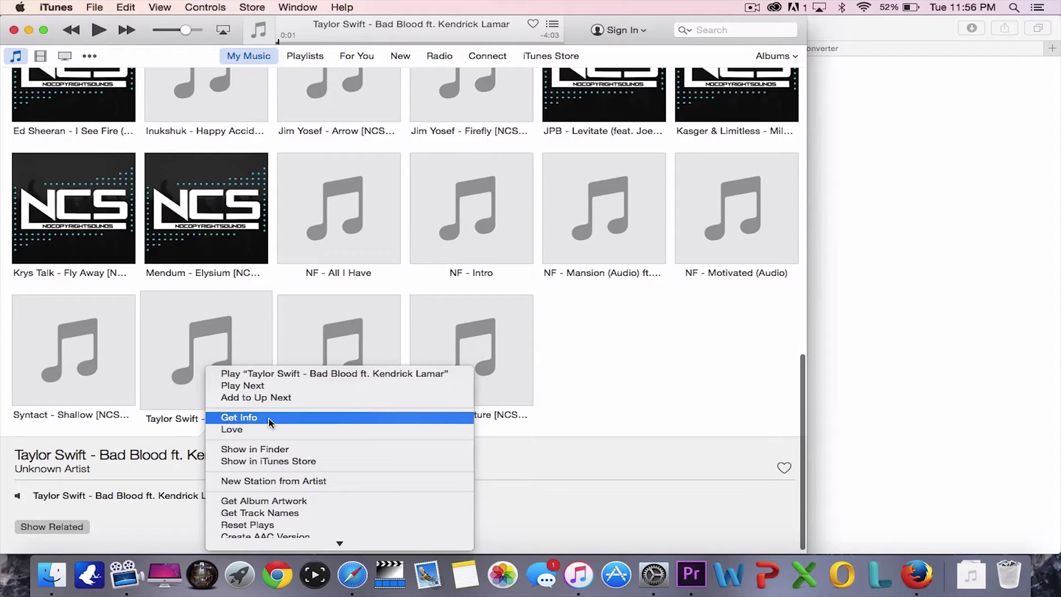
Step: In Get Info, trim the song name to 'Bad Blood ft. Kendrick Lamar' and set artist 'Taylor'
{"action": "left_click", "coordinate": [269, 419]}
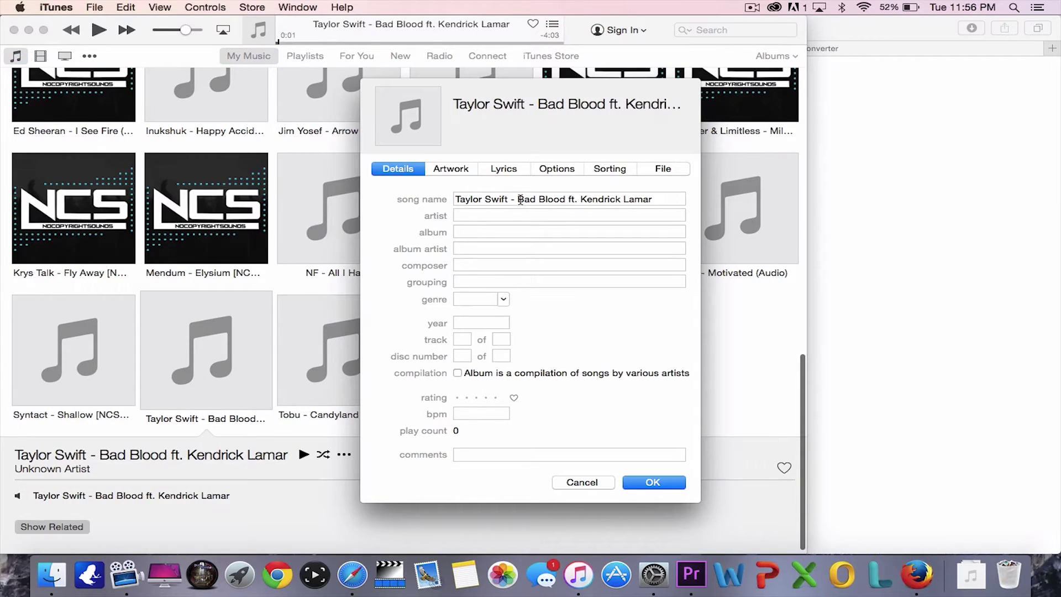
{"action": "left_click_drag", "start_coordinate": [520, 200], "coordinate": [413, 203]}
{"action": "key", "text": "BackSpace"}
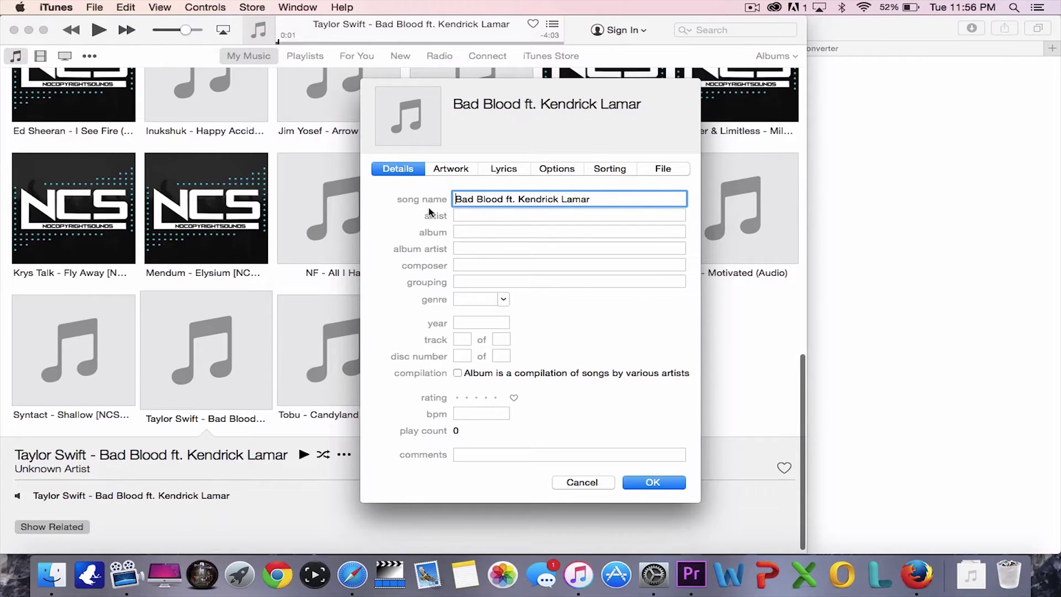
{"action": "left_click", "coordinate": [454, 216]}
{"action": "type", "text": "Taylor"}
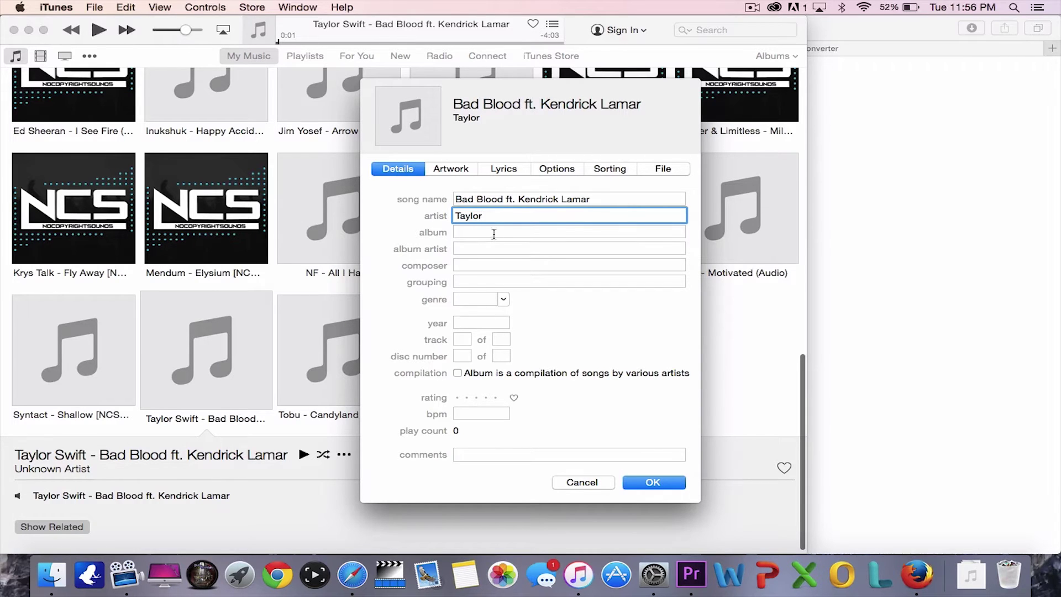
{"action": "left_click", "coordinate": [494, 233]}
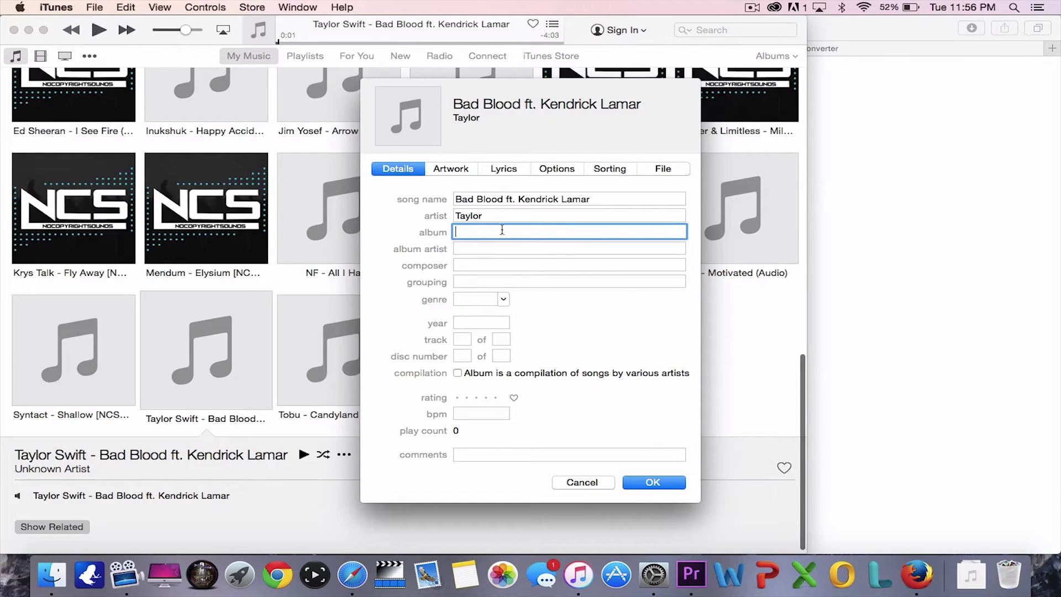
Step: Search 'taylor swift bad blood album' in a new Safari tab, revealing the album 1989
{"action": "left_click", "coordinate": [352, 573]}
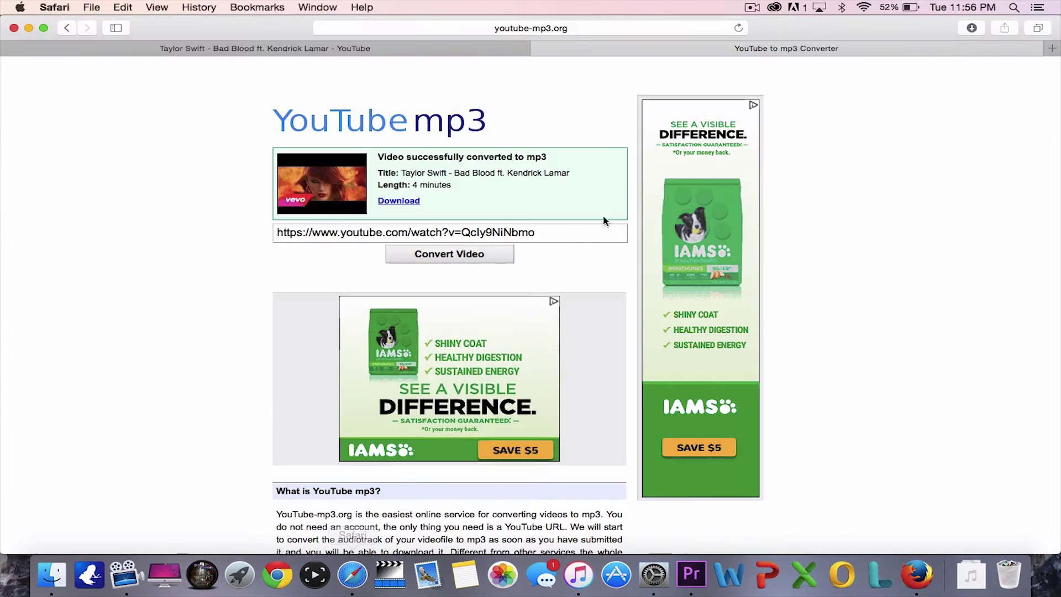
{"action": "left_click", "coordinate": [1051, 48]}
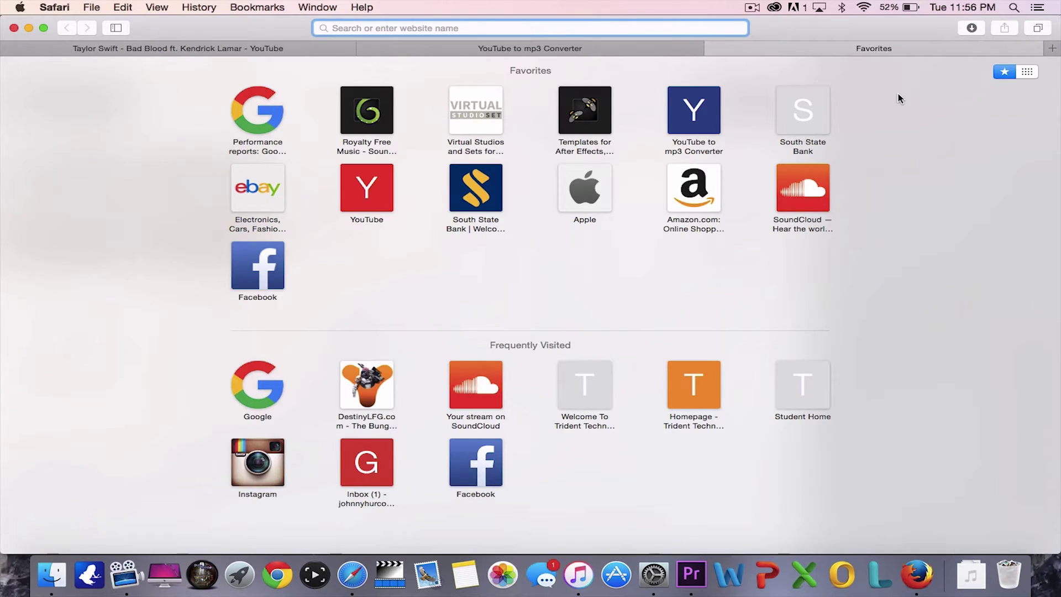
{"action": "type", "text": "y"}
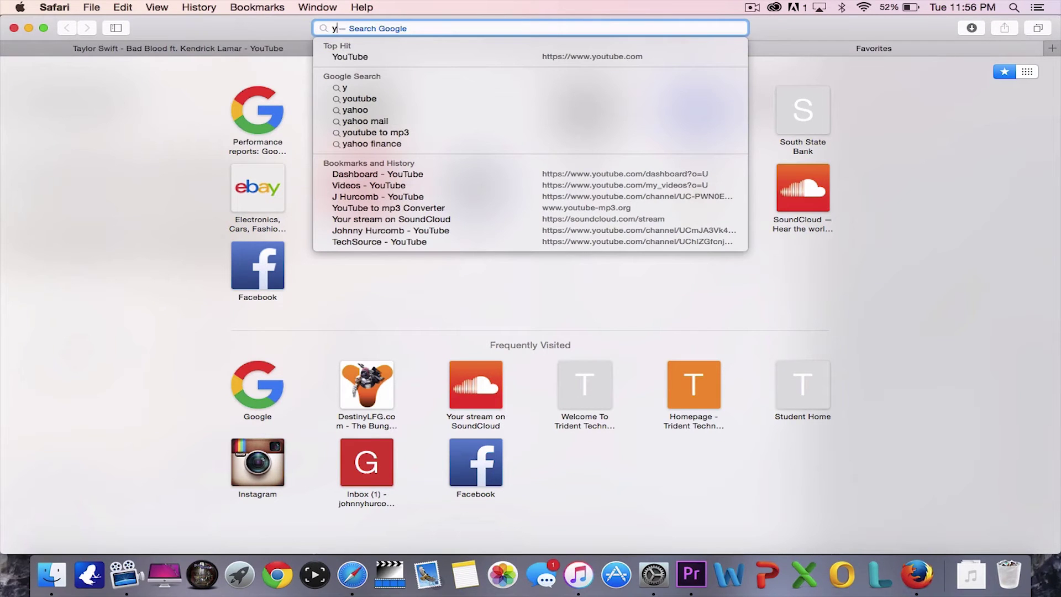
{"action": "type", "text": "tay"}
{"action": "key", "text": "BackSpace"}
{"action": "key", "text": "BackSpace"}
{"action": "key", "text": "BackSpace"}
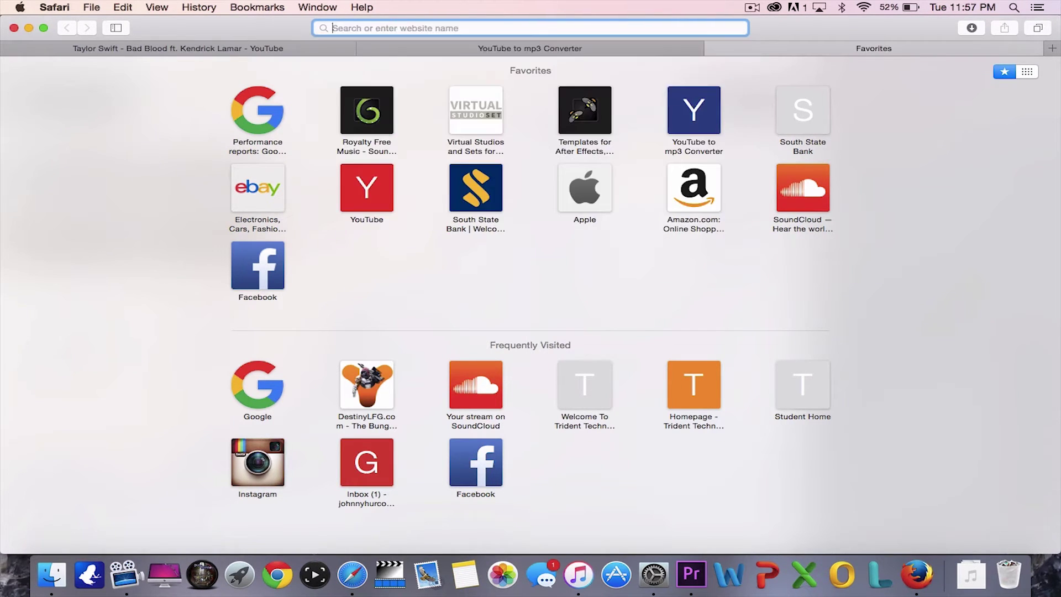
{"action": "type", "text": "taylor swift"}
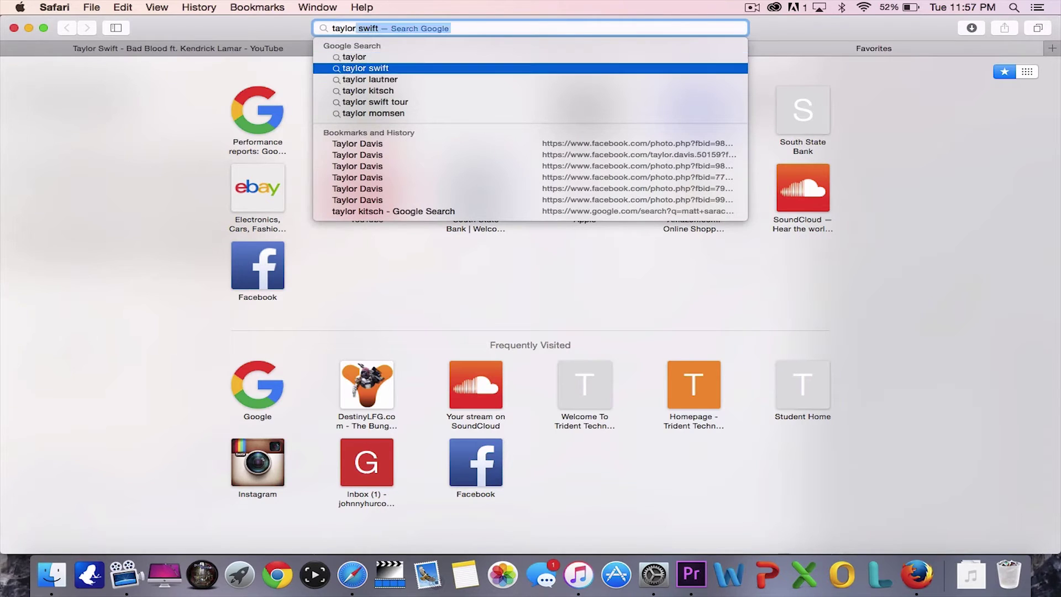
{"action": "type", "text": " bad"}
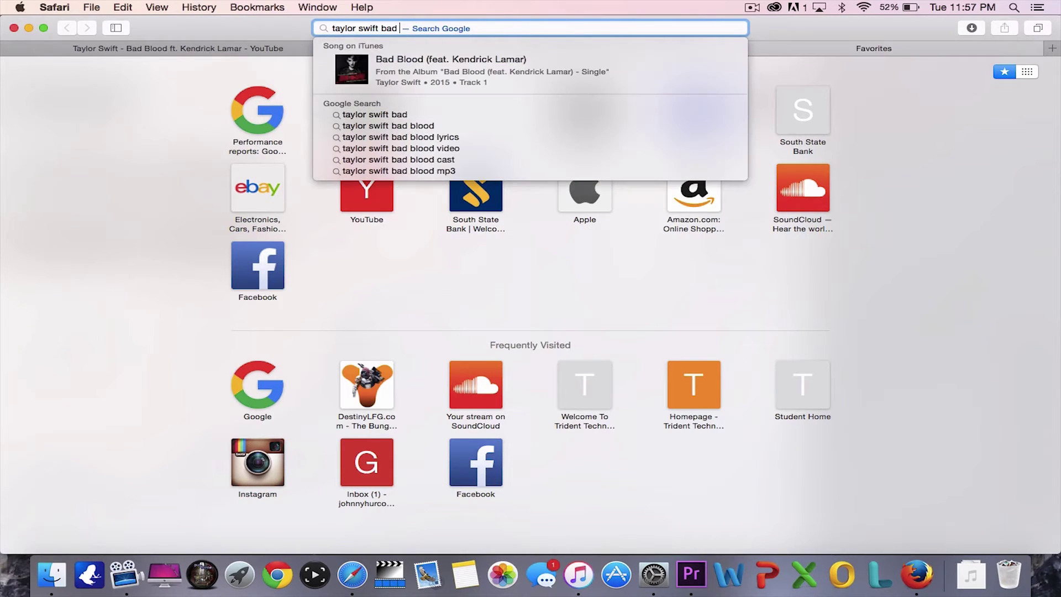
{"action": "type", "text": " blood ab"}
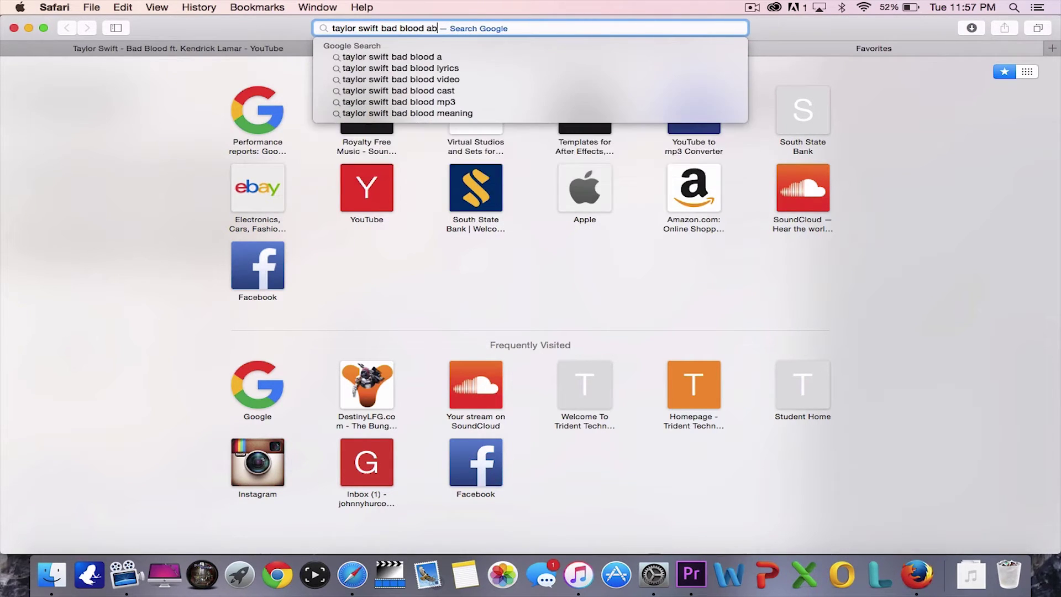
{"action": "key", "text": "BackSpace"}
{"action": "type", "text": "lb"}
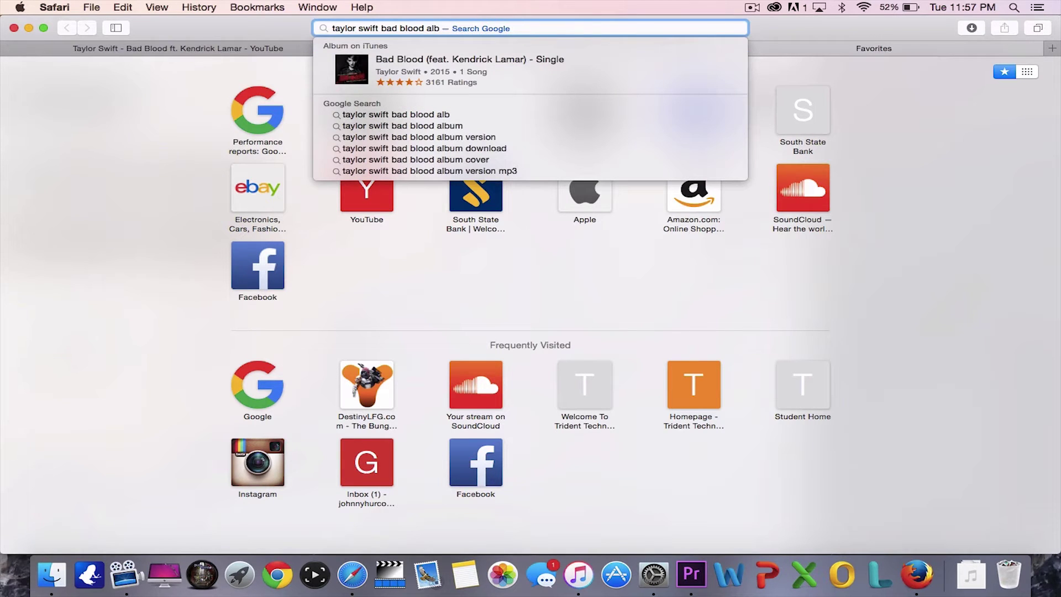
{"action": "type", "text": "um"}
{"action": "key", "text": "Escape"}
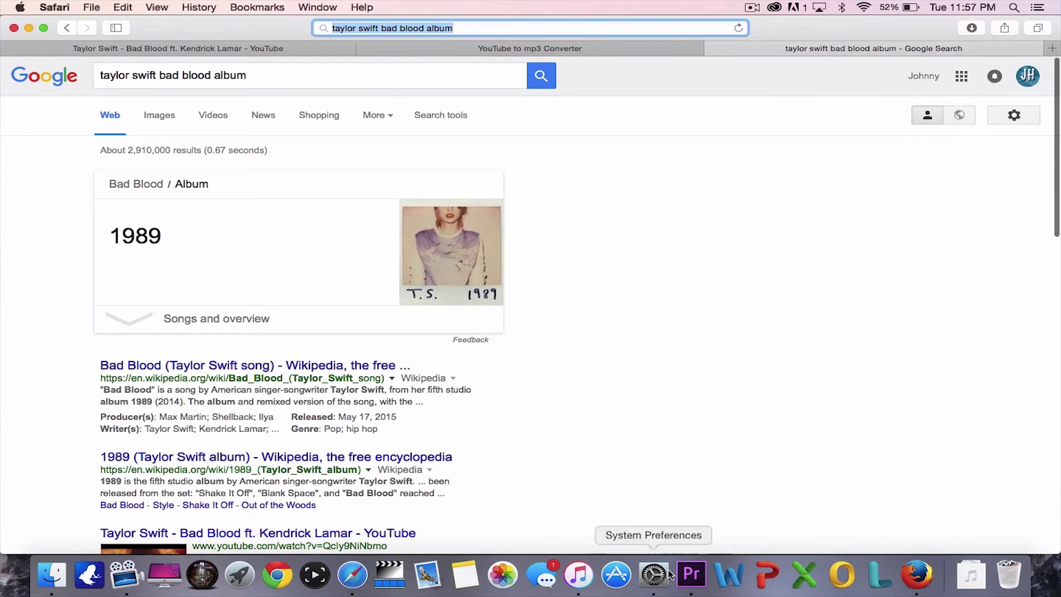
Step: Enter album '1989' for the Bad Blood track and save its info with OK
{"action": "left_click", "coordinate": [577, 575]}
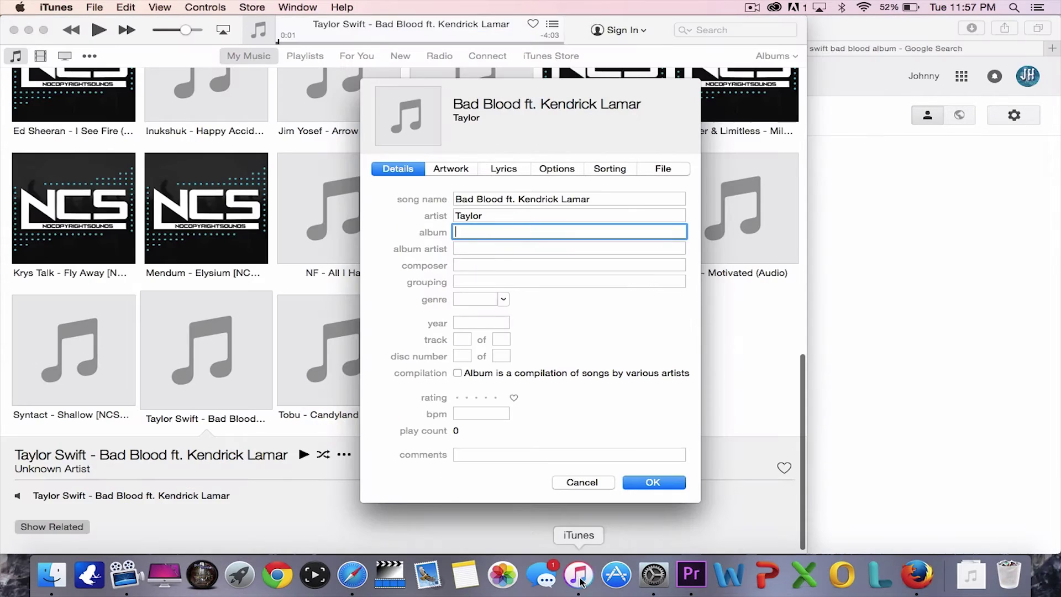
{"action": "type", "text": "1989"}
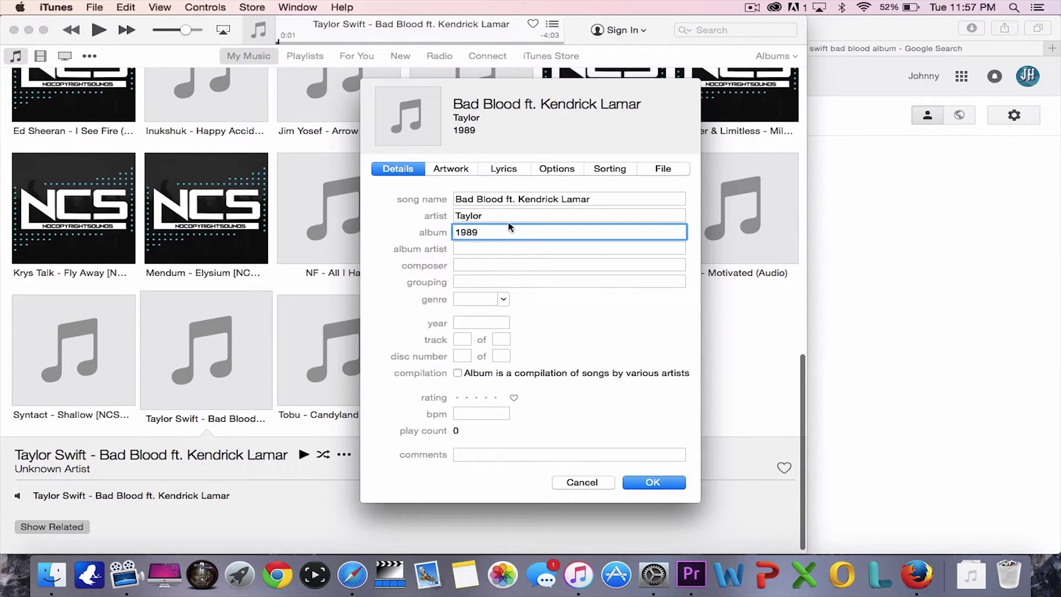
{"action": "left_click", "coordinate": [506, 200]}
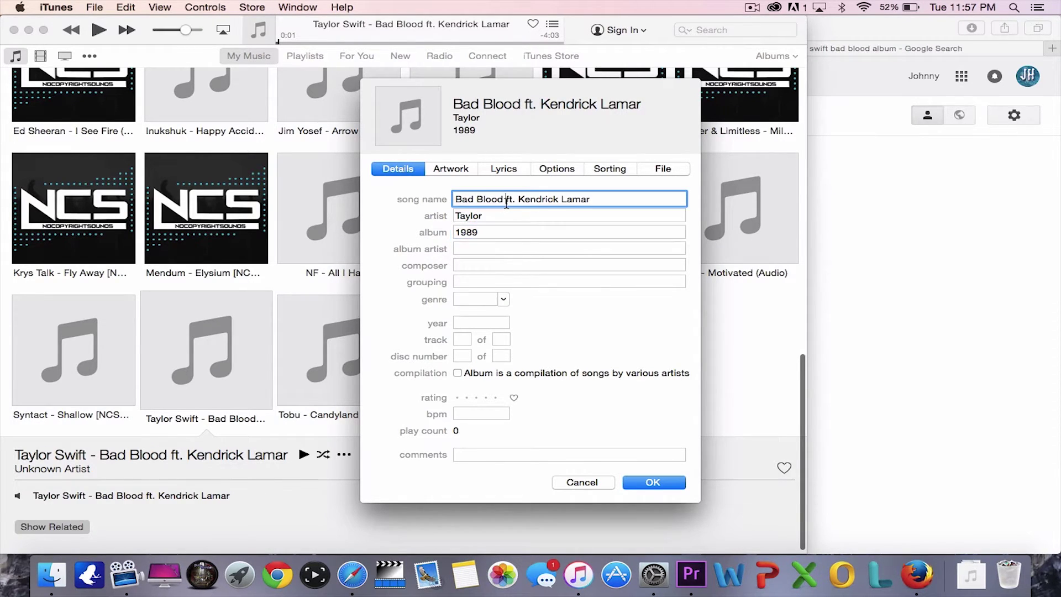
{"action": "left_click", "coordinate": [643, 483]}
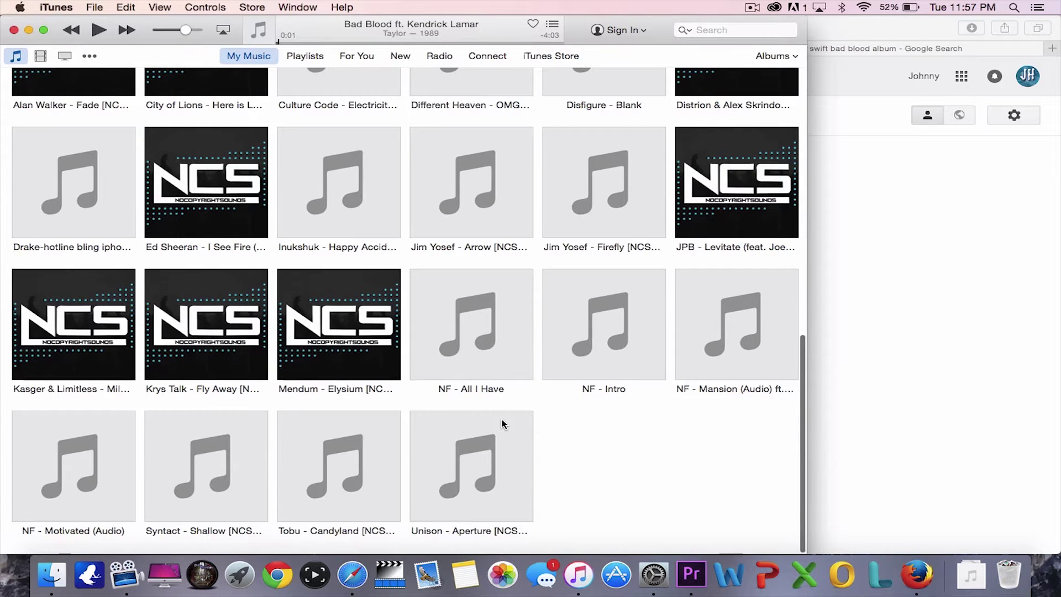
{"action": "scroll", "coordinate": [450, 436], "scroll_direction": "up", "scroll_amount": 5}
{"action": "scroll", "coordinate": [449, 437], "scroll_direction": "up", "scroll_amount": 5}
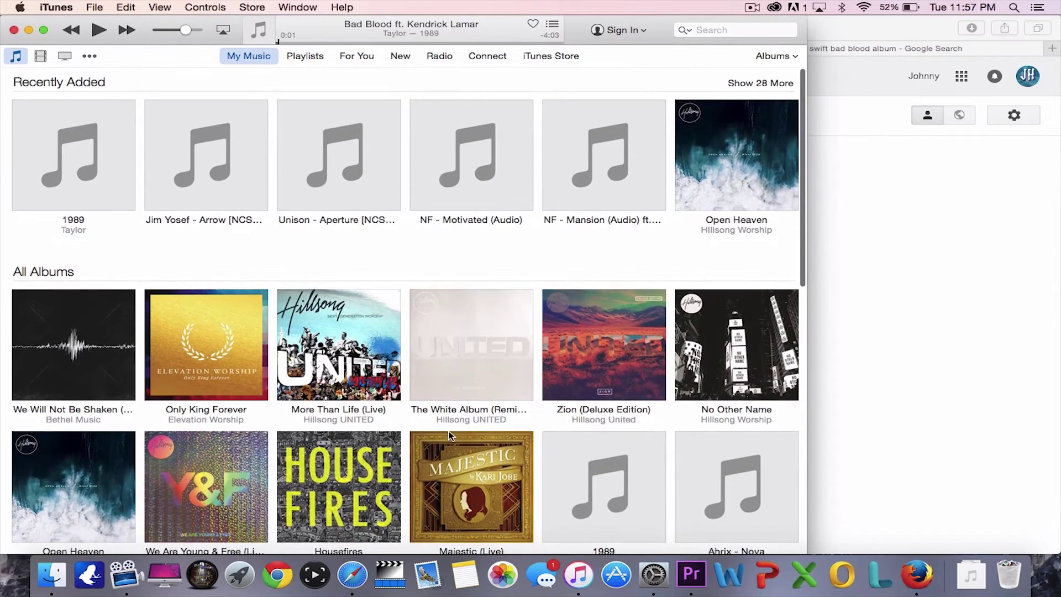
{"action": "scroll", "coordinate": [450, 440], "scroll_direction": "down", "scroll_amount": 2}
{"action": "scroll", "coordinate": [451, 440], "scroll_direction": "down", "scroll_amount": 2}
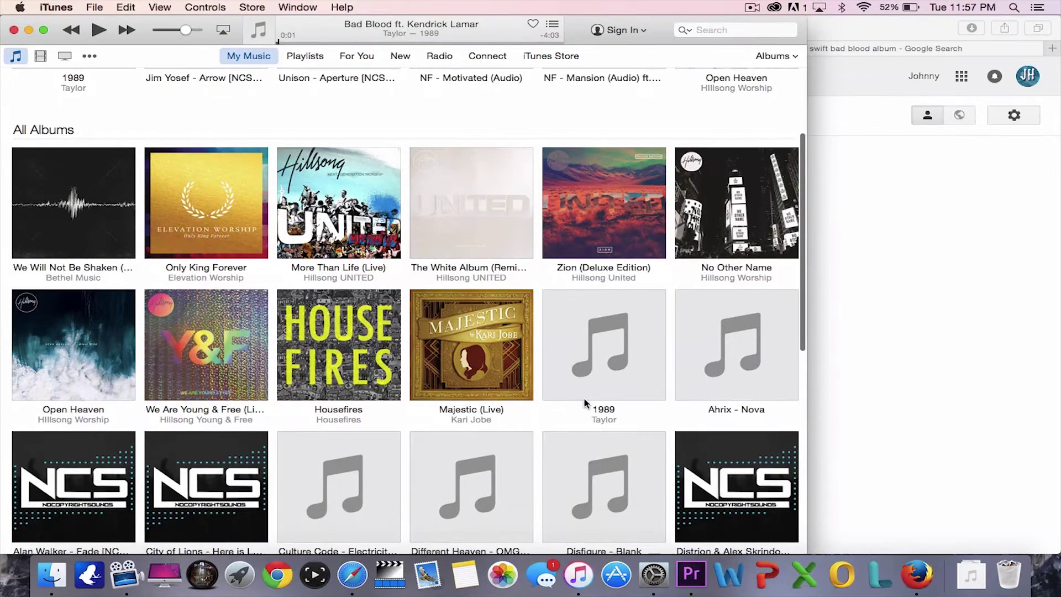
Step: Run Get Album Artwork on the 1989 album, dismissing the alert and signing in to the iTunes Store
{"action": "right_click", "coordinate": [604, 375]}
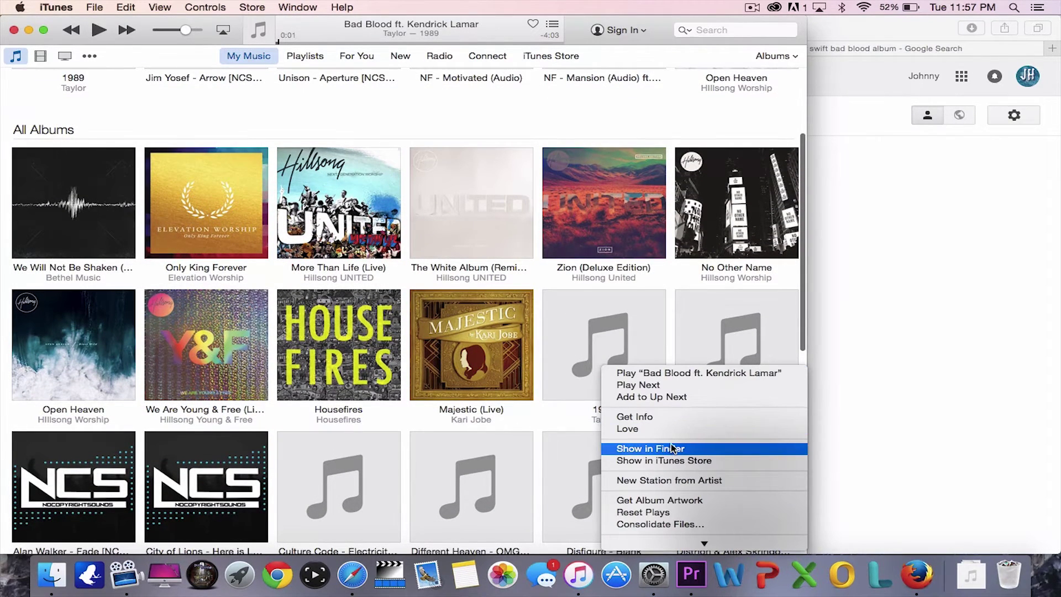
{"action": "left_click", "coordinate": [672, 502]}
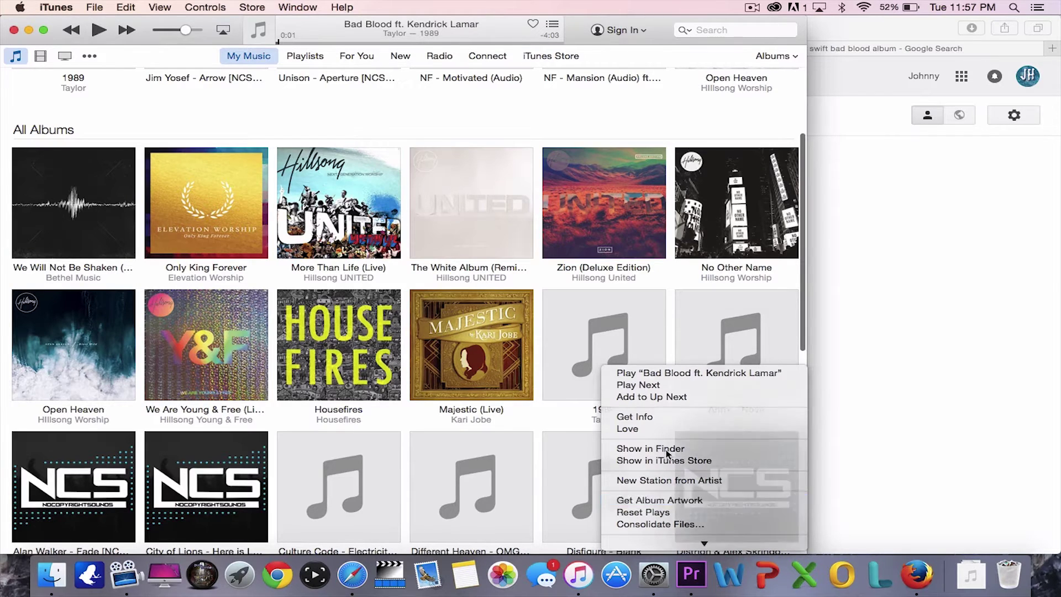
{"action": "left_click", "coordinate": [675, 220]}
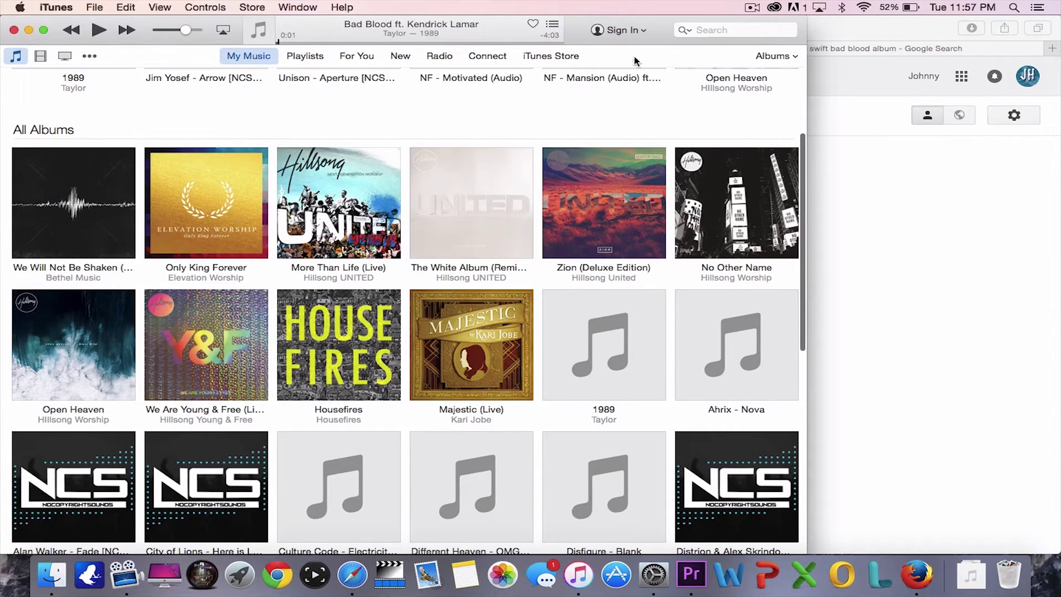
{"action": "left_click", "coordinate": [642, 33]}
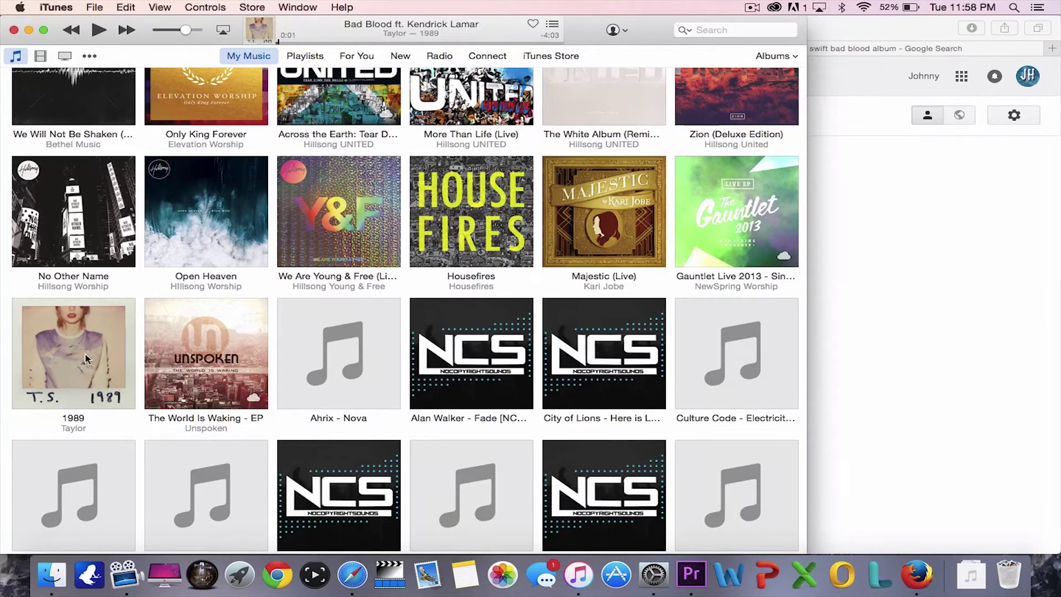
Step: Expand the 1989 album to show its tracks and artwork
{"action": "key", "text": "super+Up"}
{"action": "key", "text": "super+Up"}
{"action": "right_click", "coordinate": [68, 350]}
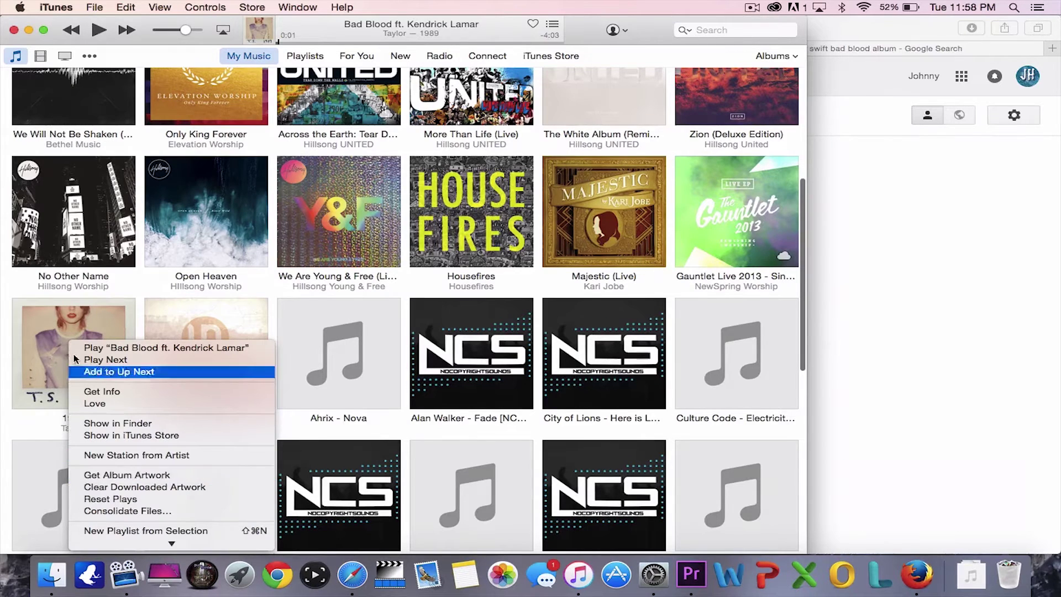
{"action": "left_click", "coordinate": [32, 358]}
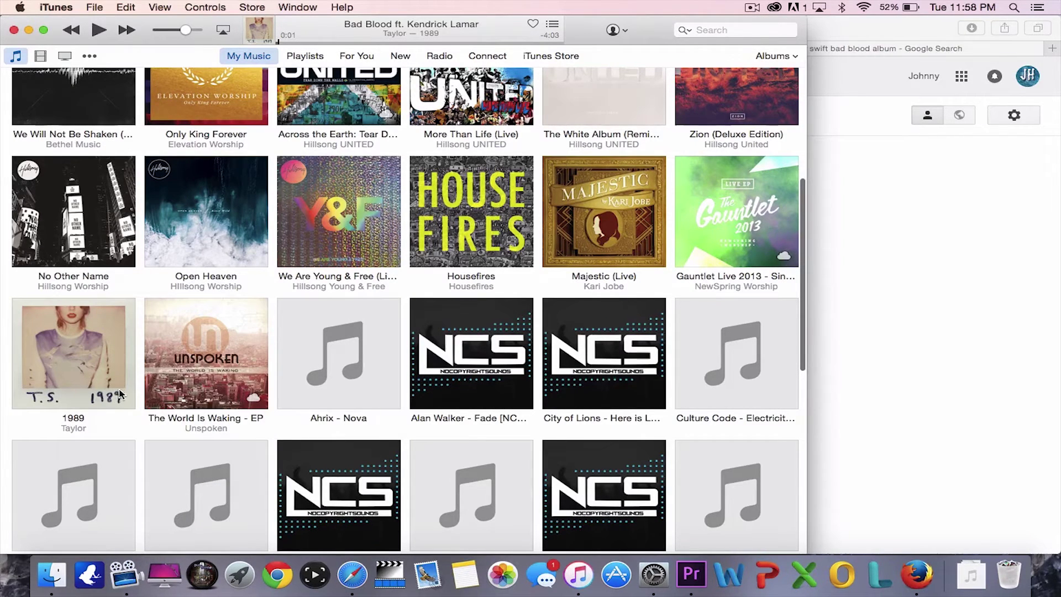
{"action": "left_click", "coordinate": [101, 357]}
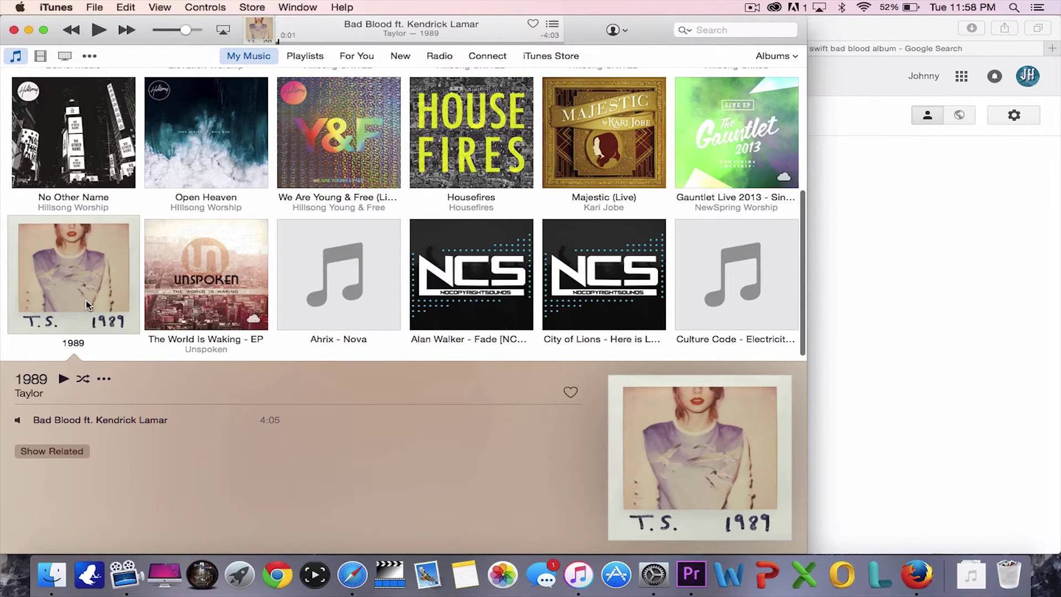
Step: Play Bad Blood, skip ahead to about 1:28, pause it, and collapse the 1989 album
{"action": "key", "text": "space"}
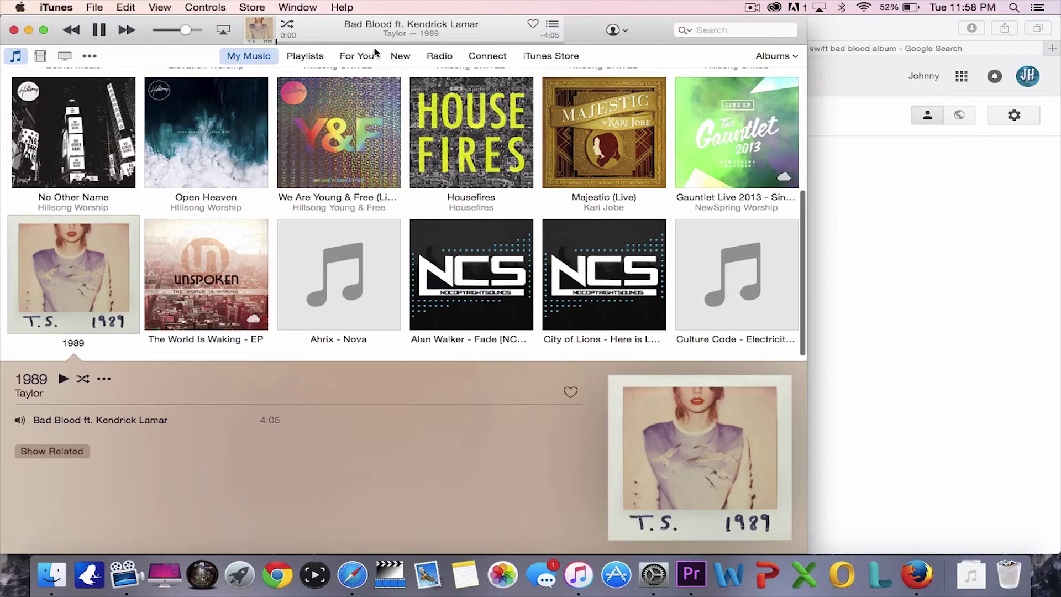
{"action": "left_click", "coordinate": [379, 42]}
{"action": "left_click", "coordinate": [108, 32]}
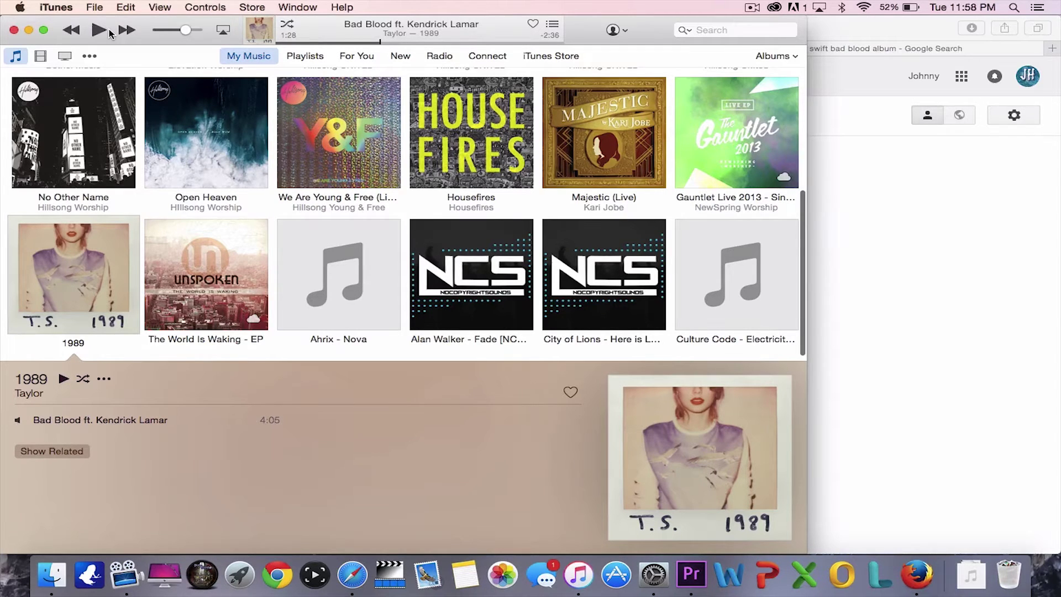
{"action": "scroll", "coordinate": [132, 462], "scroll_direction": "down", "scroll_amount": 3}
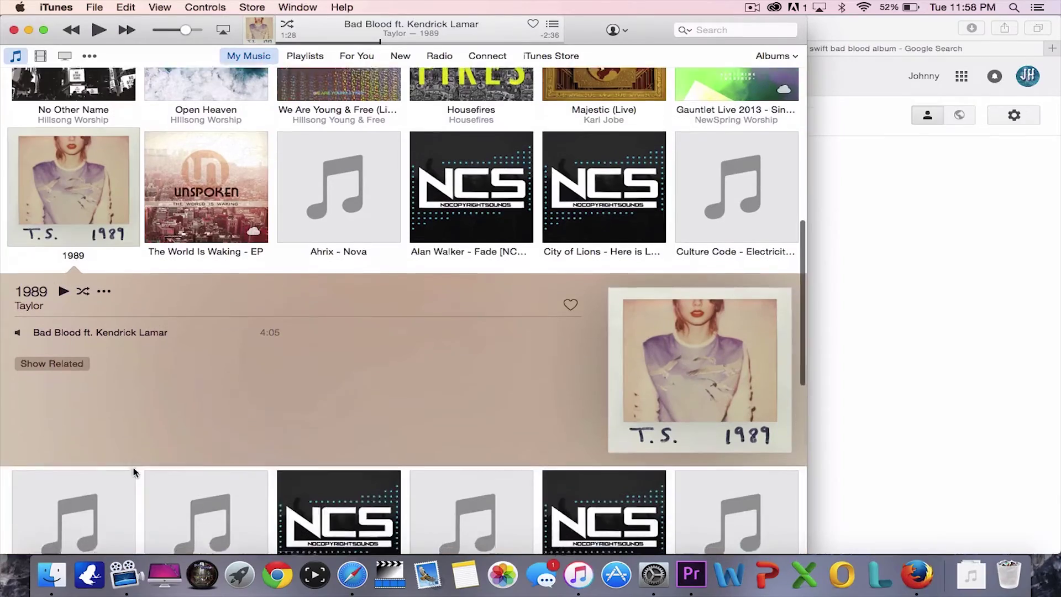
{"action": "left_click", "coordinate": [331, 341]}
{"action": "scroll", "coordinate": [331, 341], "scroll_direction": "down", "scroll_amount": 2}
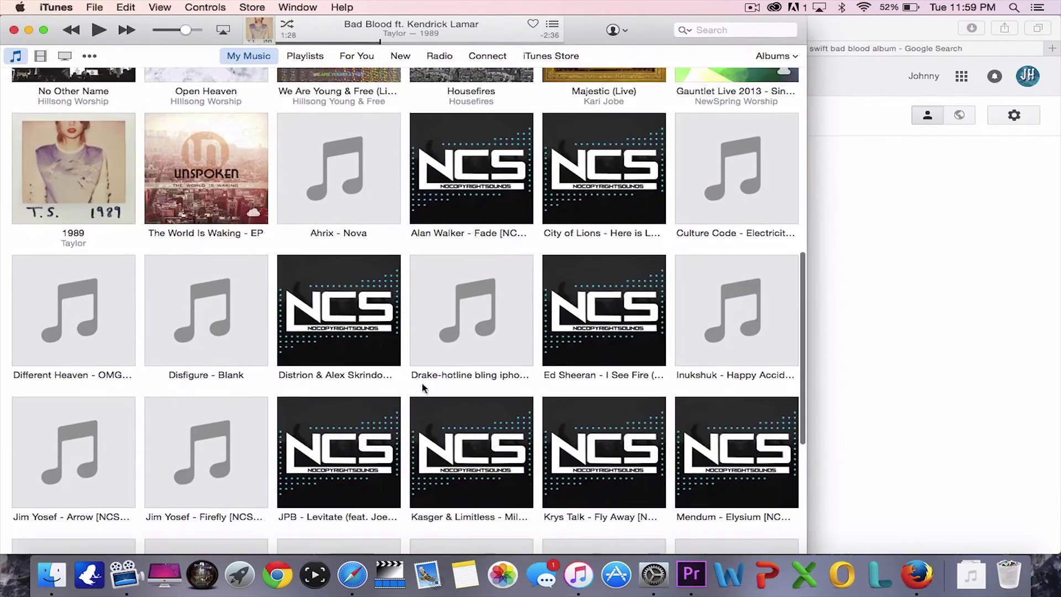
{"action": "scroll", "coordinate": [422, 386], "scroll_direction": "down", "scroll_amount": 3}
{"action": "scroll", "coordinate": [350, 445], "scroll_direction": "down", "scroll_amount": 2}
{"action": "scroll", "coordinate": [304, 367], "scroll_direction": "up", "scroll_amount": 15}
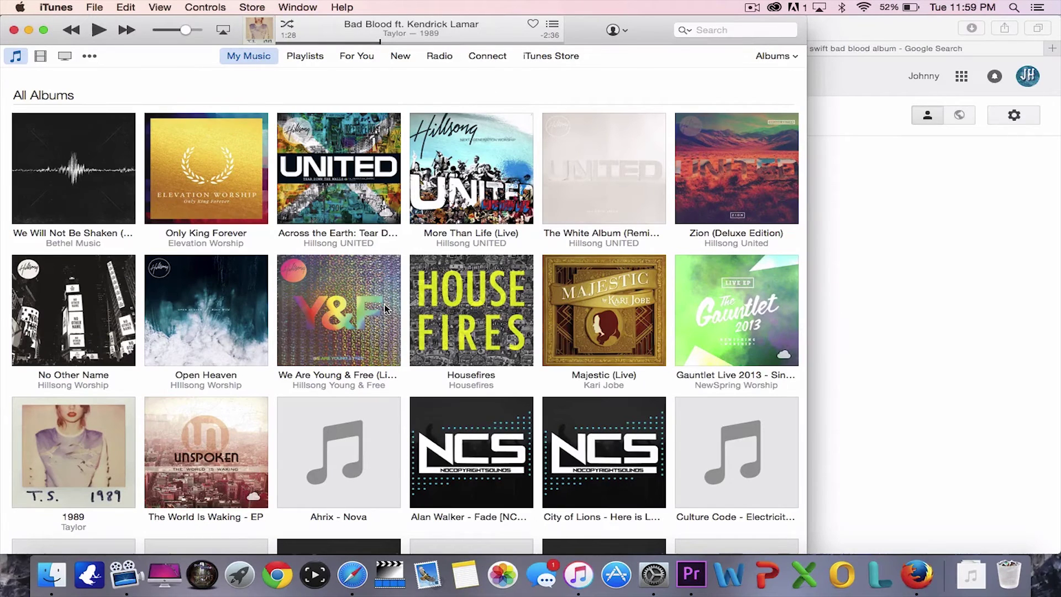
{"action": "left_click", "coordinate": [362, 579]}
Step: Check the converter and YouTube tabs, add a blank tab, then return to the Google results and iTunes
{"action": "left_click", "coordinate": [421, 49]}
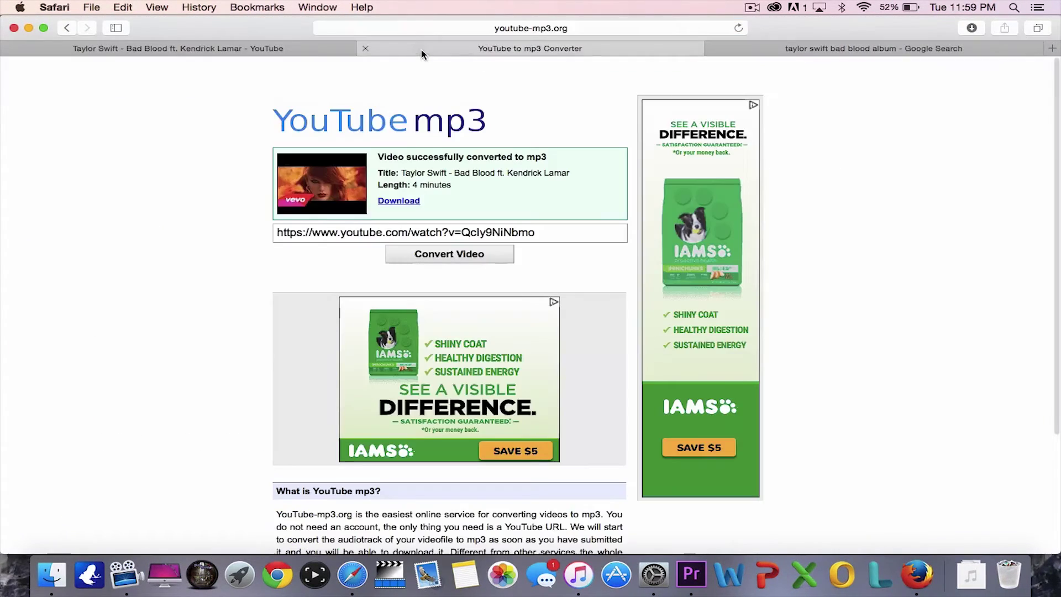
{"action": "left_click", "coordinate": [266, 49]}
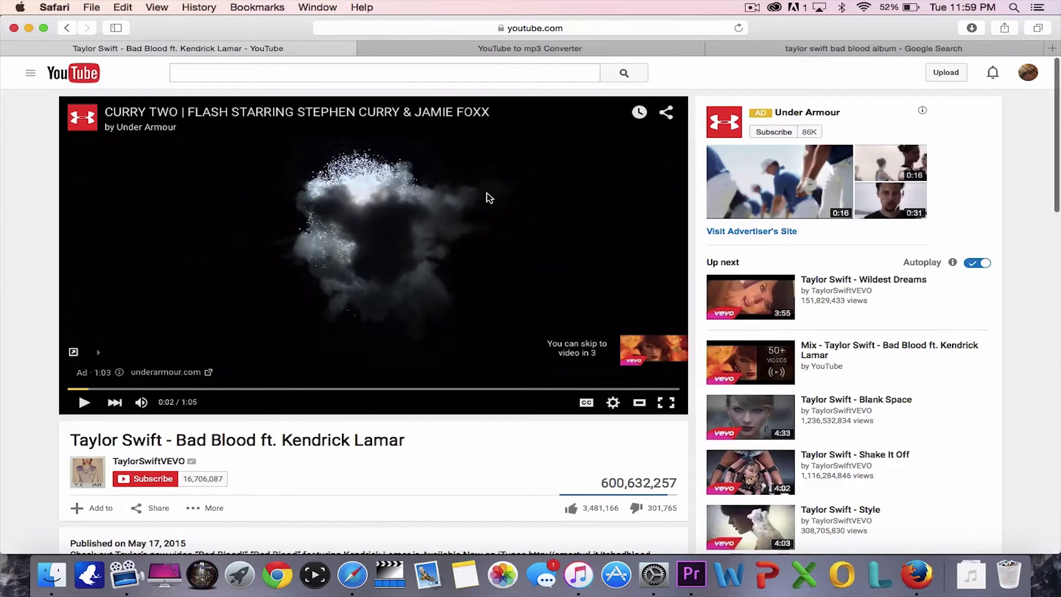
{"action": "left_click", "coordinate": [412, 72]}
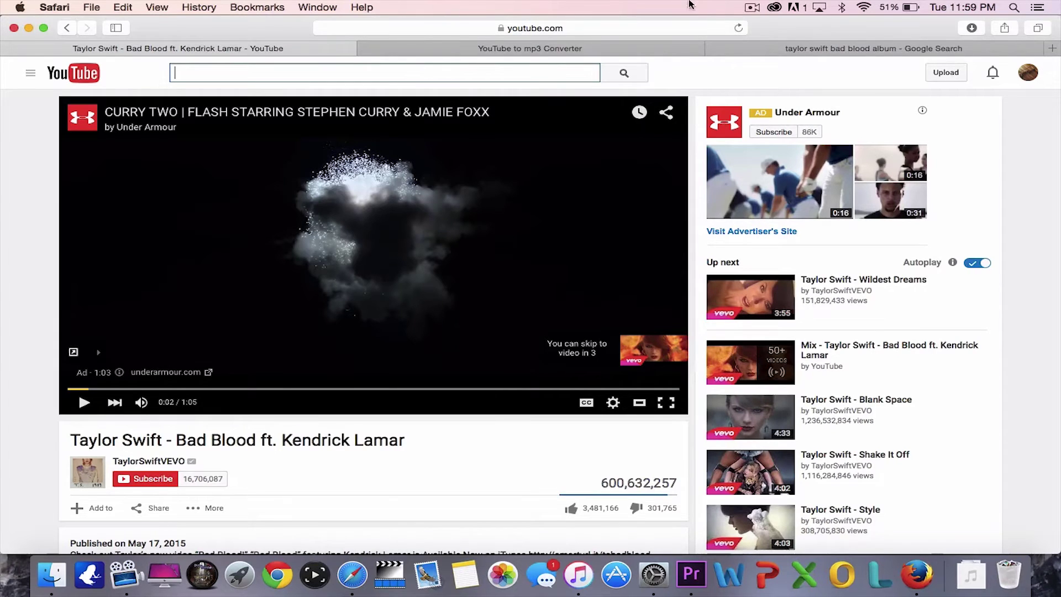
{"action": "left_click", "coordinate": [1052, 49]}
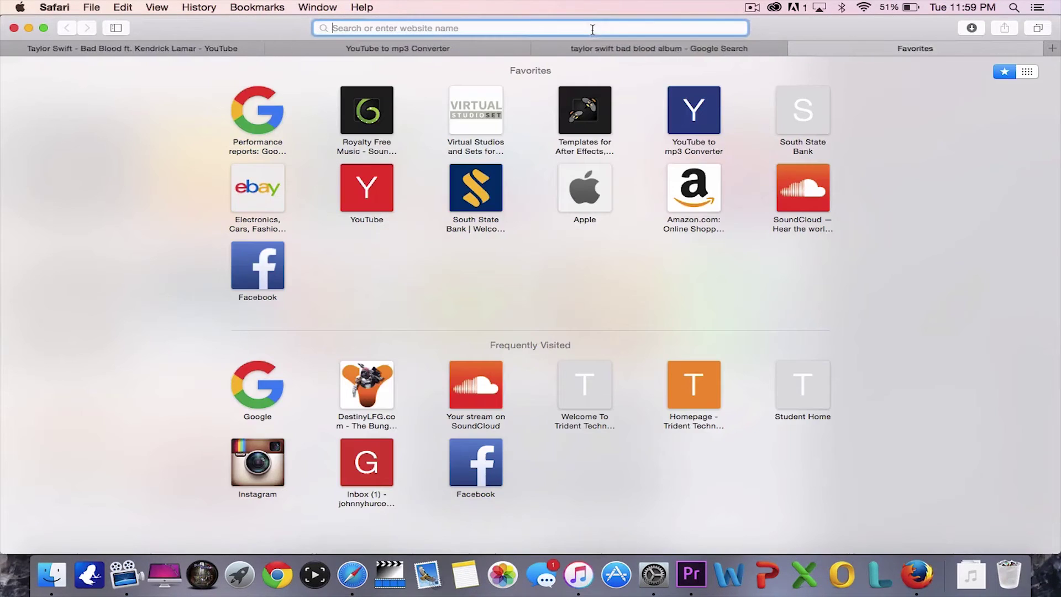
{"action": "left_click", "coordinate": [571, 48]}
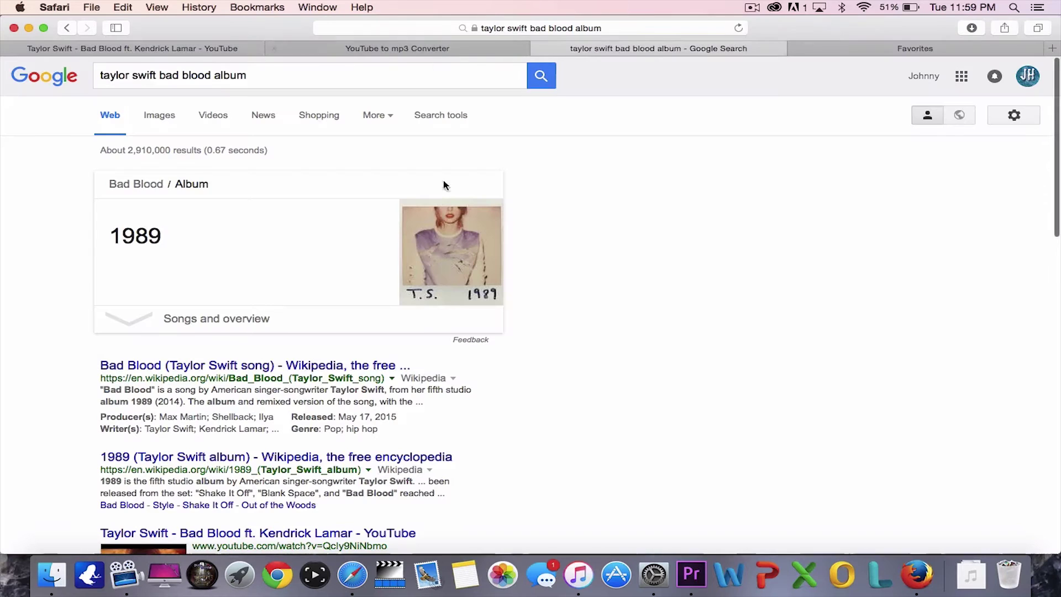
{"action": "left_click", "coordinate": [578, 574]}
{"action": "scroll", "coordinate": [523, 362], "scroll_direction": "down", "scroll_amount": 3}
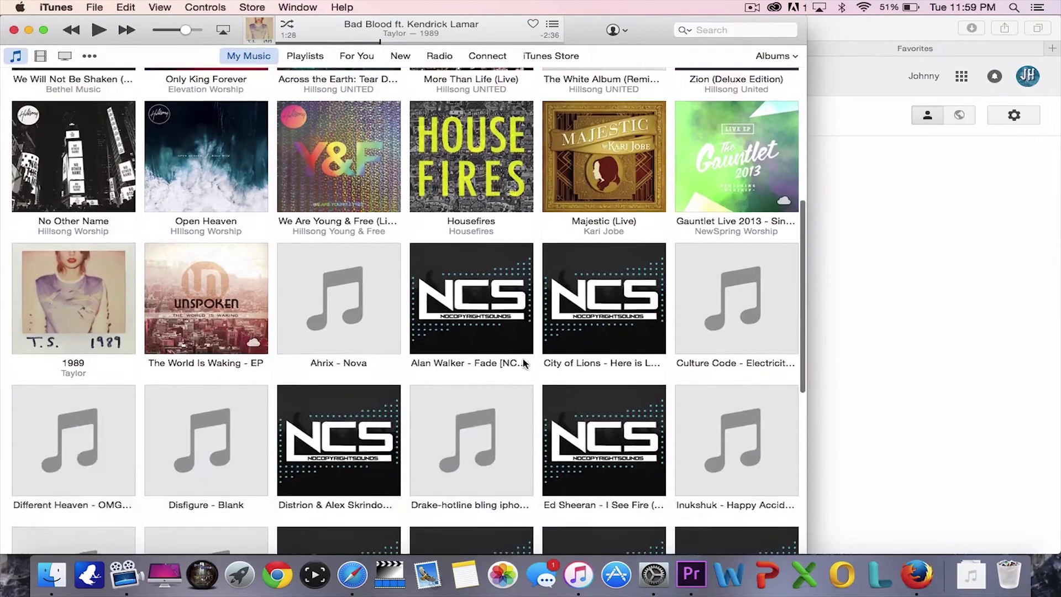
{"action": "scroll", "coordinate": [523, 363], "scroll_direction": "down", "scroll_amount": 5}
{"action": "scroll", "coordinate": [347, 278], "scroll_direction": "up", "scroll_amount": 2}
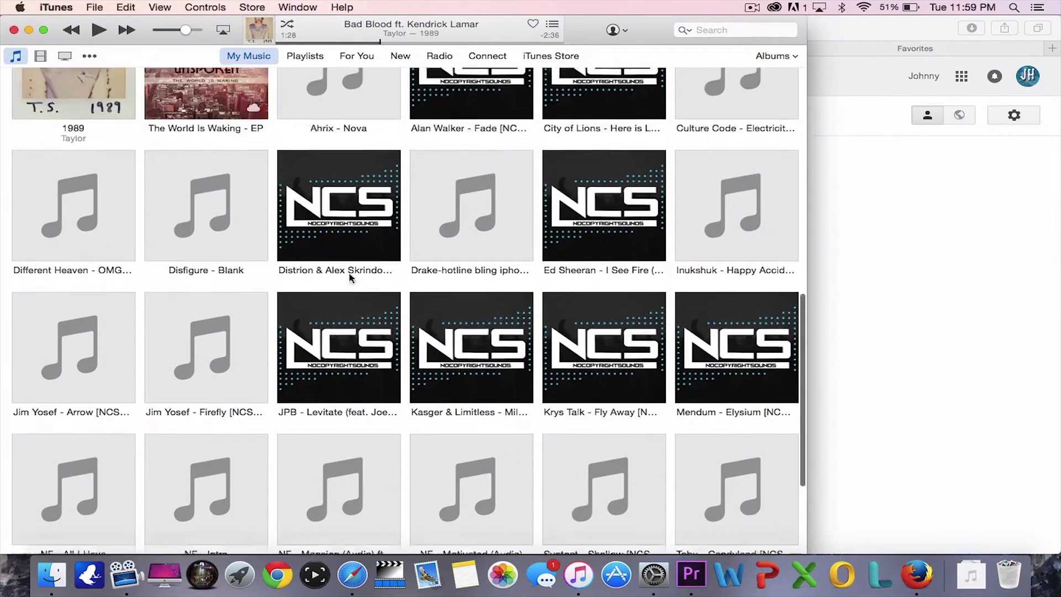
{"action": "scroll", "coordinate": [349, 278], "scroll_direction": "up", "scroll_amount": 1}
{"action": "scroll", "coordinate": [349, 278], "scroll_direction": "up", "scroll_amount": 1}
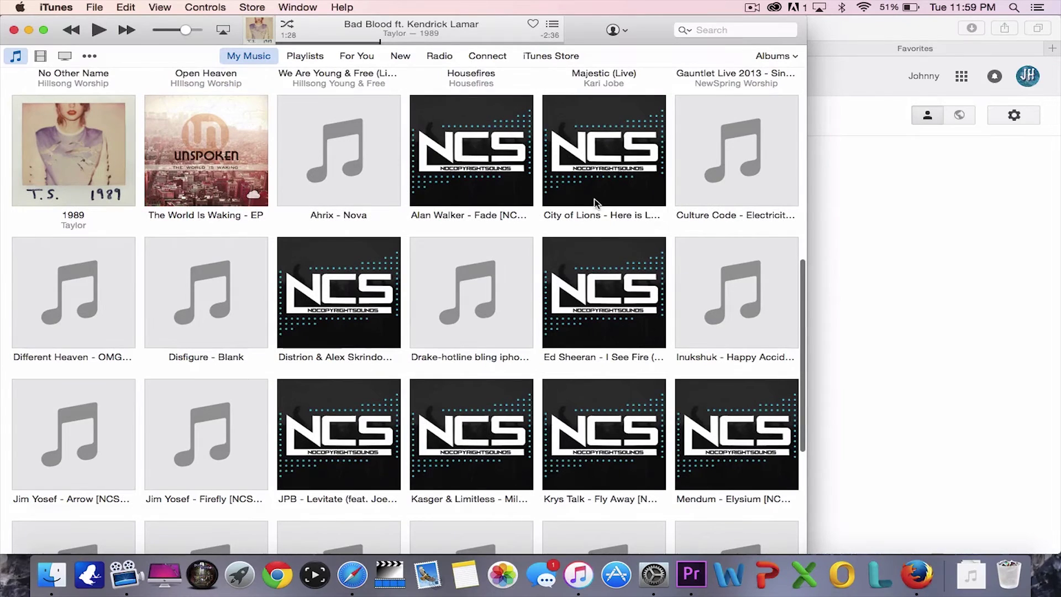
Step: Check the City of Lions album's details and options in iTunes, then return to Safari
{"action": "left_click", "coordinate": [594, 197]}
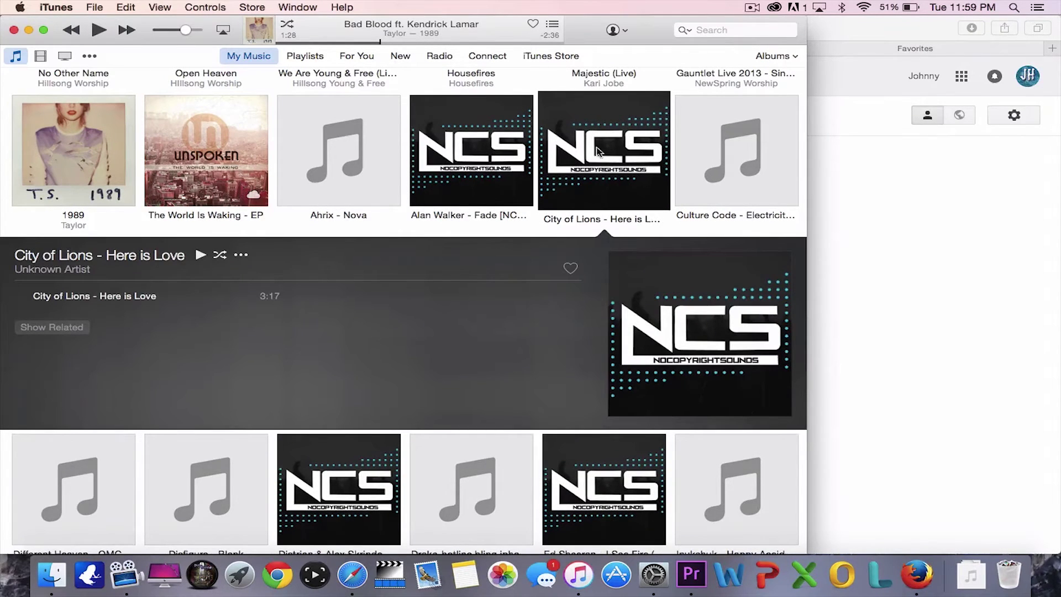
{"action": "right_click", "coordinate": [610, 160]}
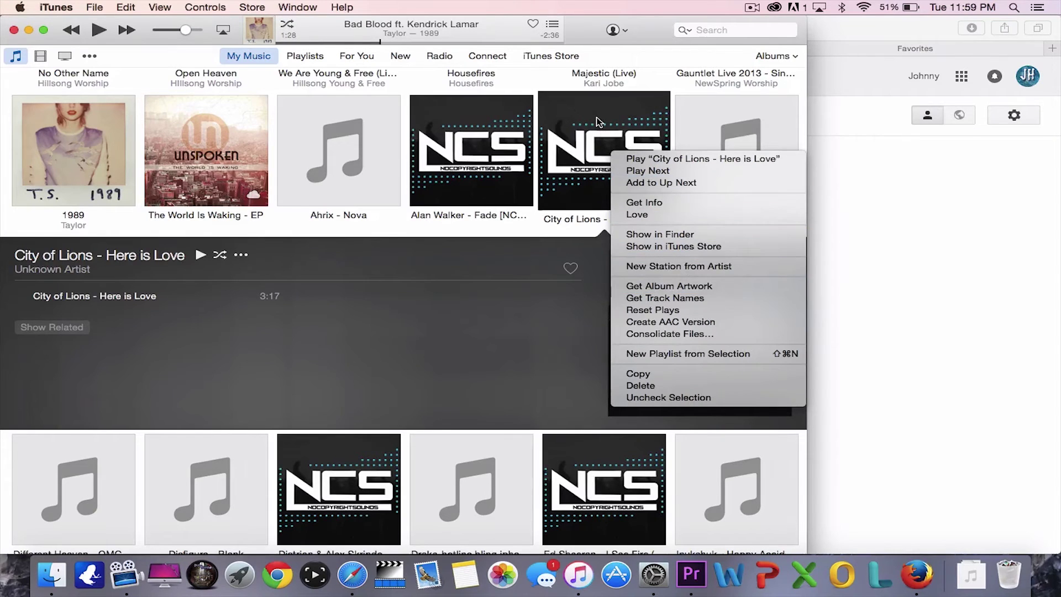
{"action": "left_click", "coordinate": [590, 155]}
{"action": "left_click", "coordinate": [973, 51]}
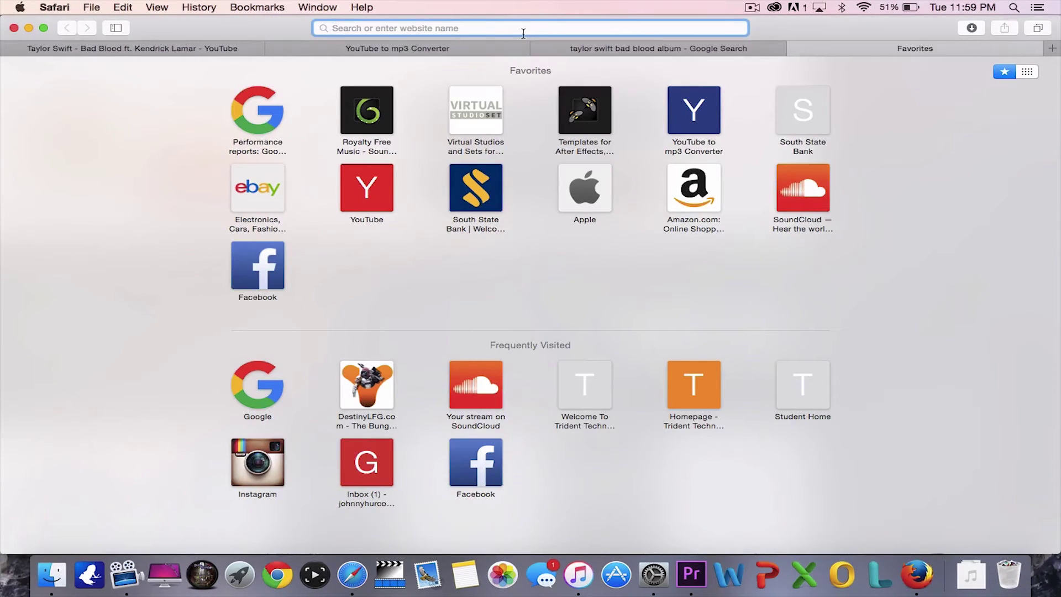
{"action": "type", "text": "city of"}
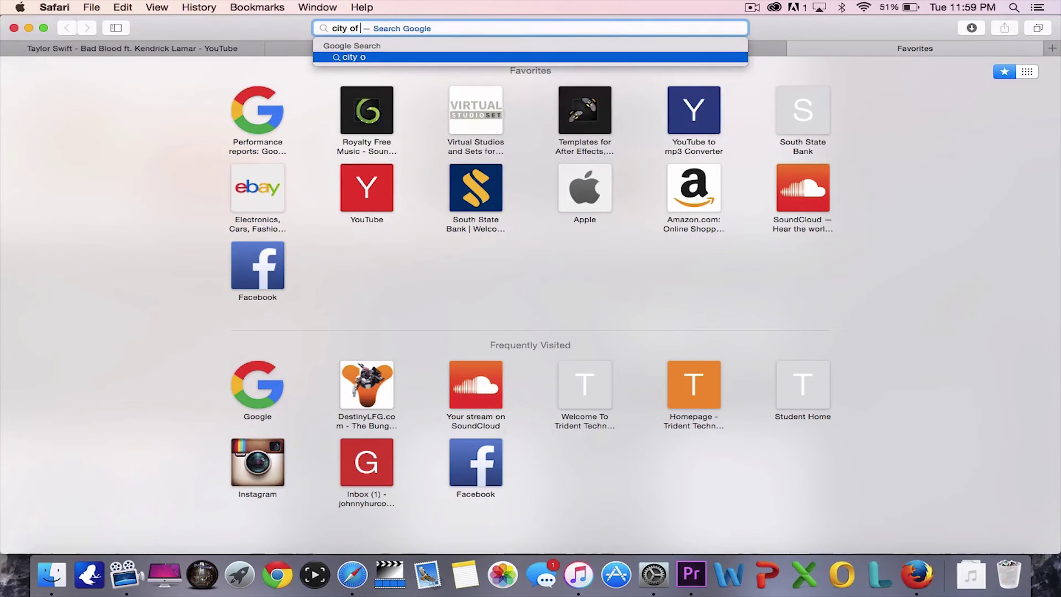
{"action": "type", "text": " lions"}
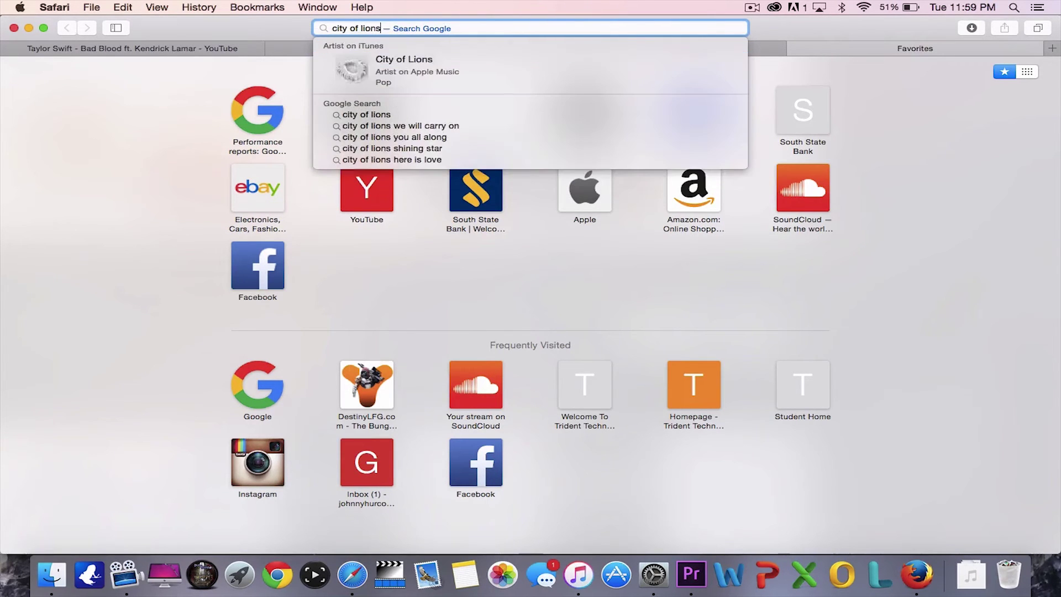
Step: Look up 'city of lions' and show Google Images results for 'city of lions artwork'
{"action": "key", "text": "Return"}
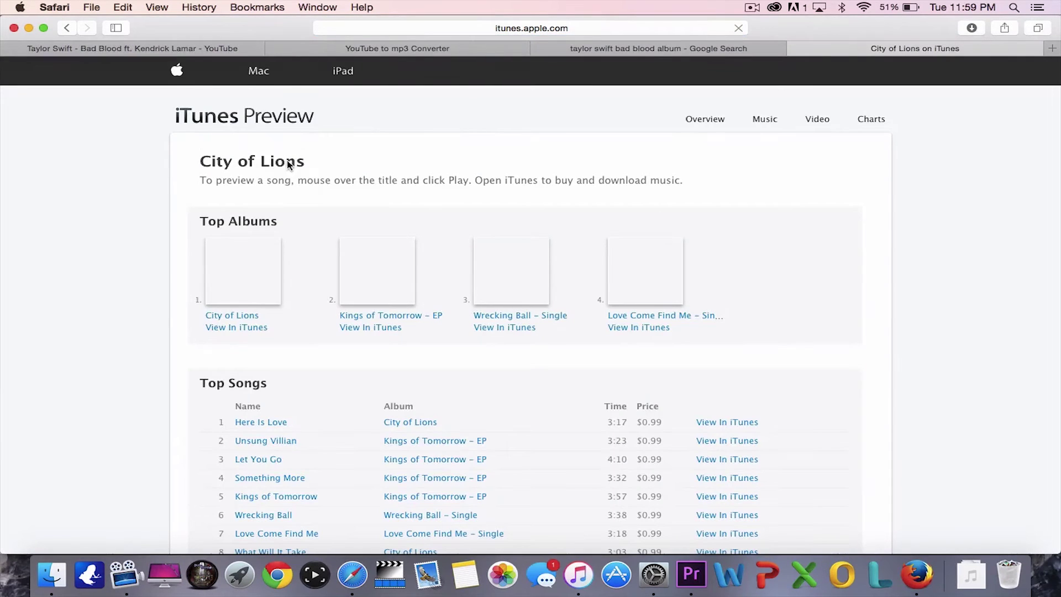
{"action": "left_click", "coordinate": [69, 29]}
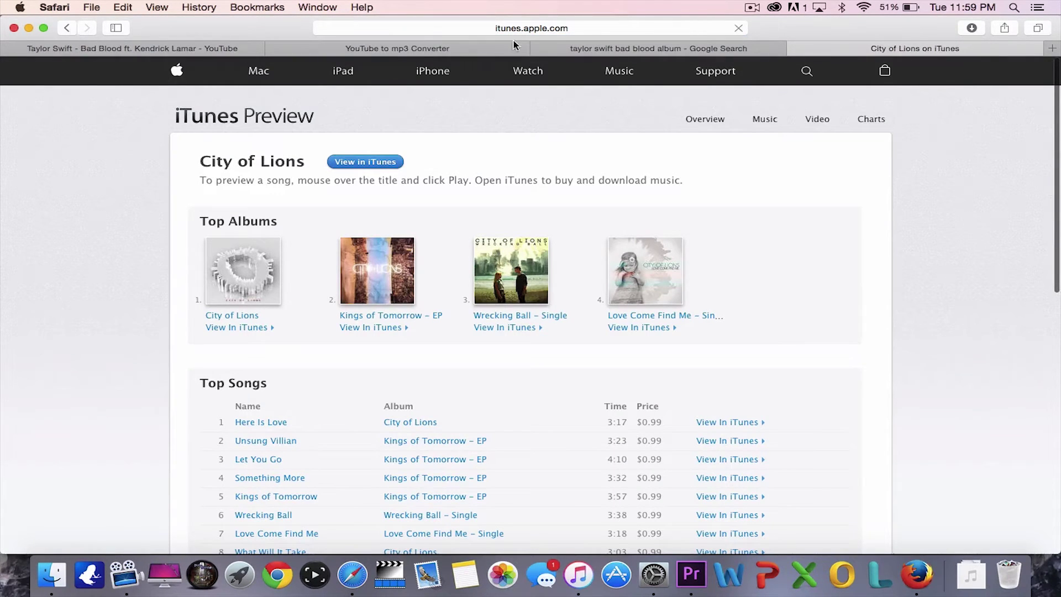
{"action": "type", "text": "city o"}
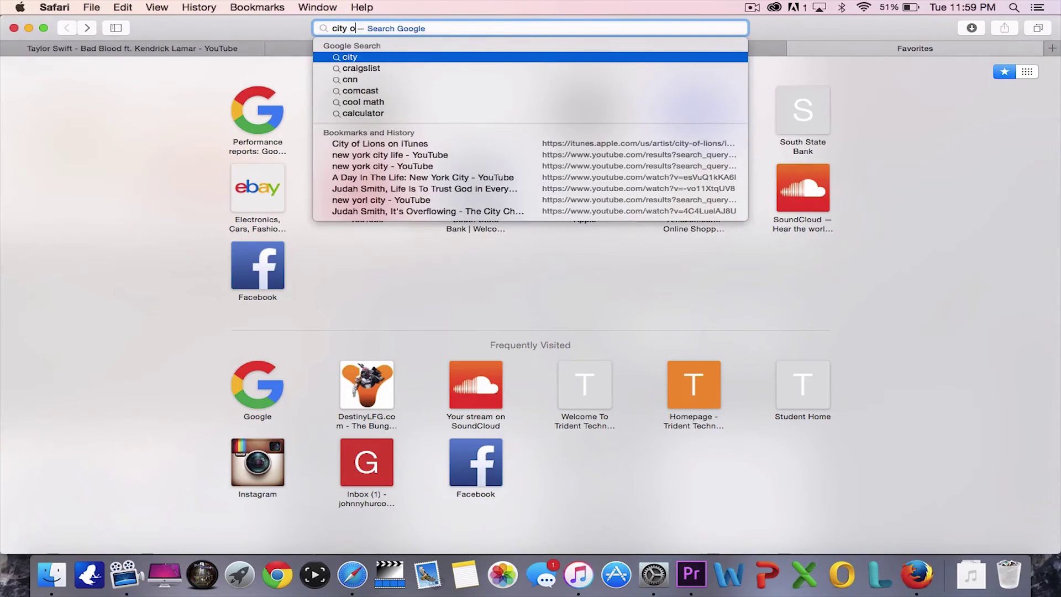
{"action": "type", "text": "f lions artw"}
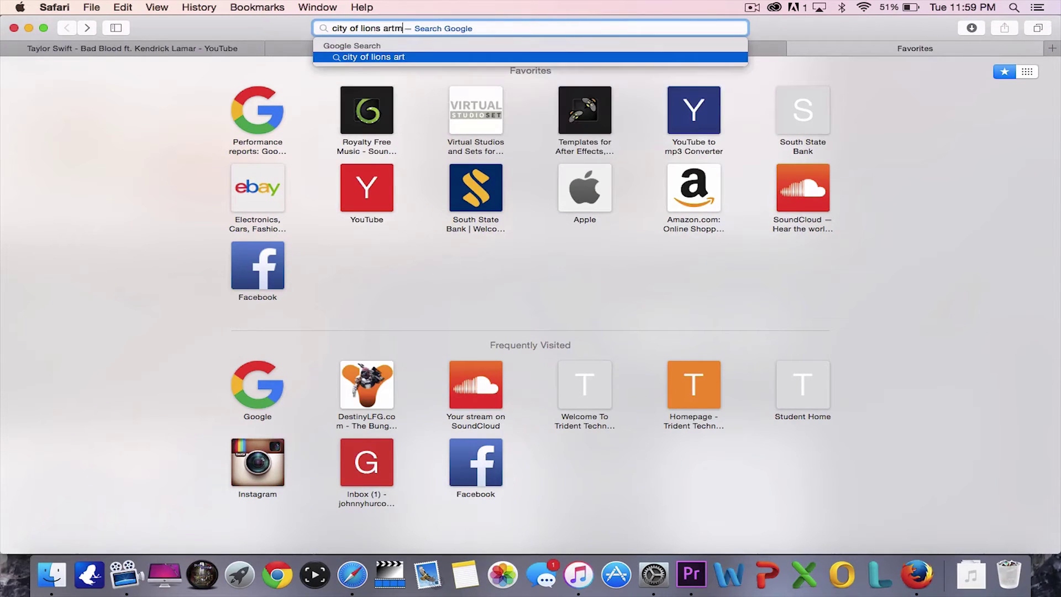
{"action": "type", "text": "ork"}
{"action": "key", "text": "Return"}
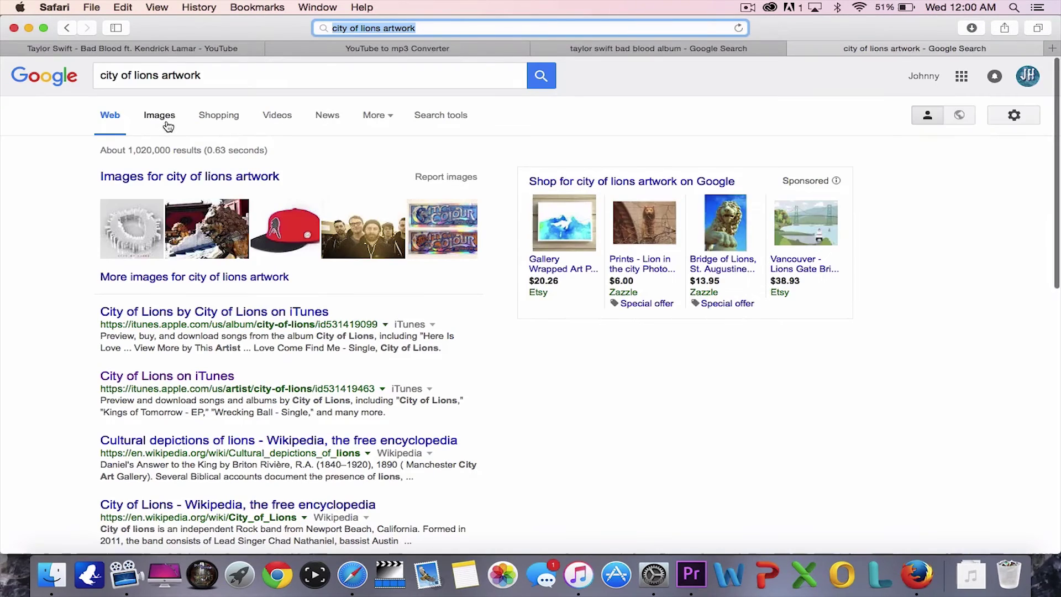
{"action": "left_click", "coordinate": [166, 122]}
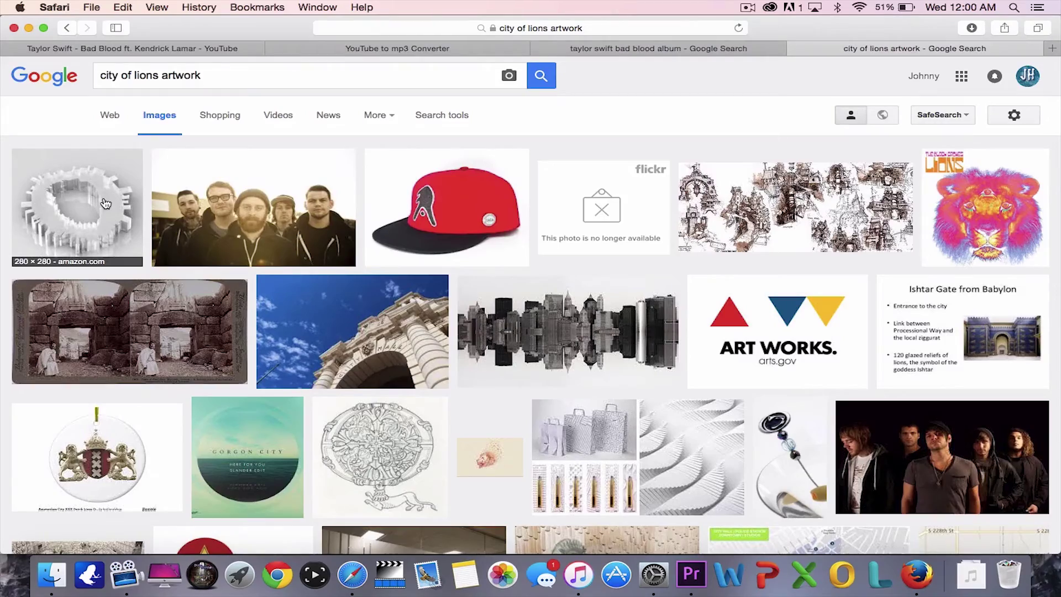
{"action": "scroll", "coordinate": [91, 219], "scroll_direction": "down", "scroll_amount": 1}
{"action": "scroll", "coordinate": [95, 241], "scroll_direction": "down", "scroll_amount": 2}
{"action": "scroll", "coordinate": [104, 265], "scroll_direction": "down", "scroll_amount": 5}
{"action": "scroll", "coordinate": [113, 292], "scroll_direction": "down", "scroll_amount": 3}
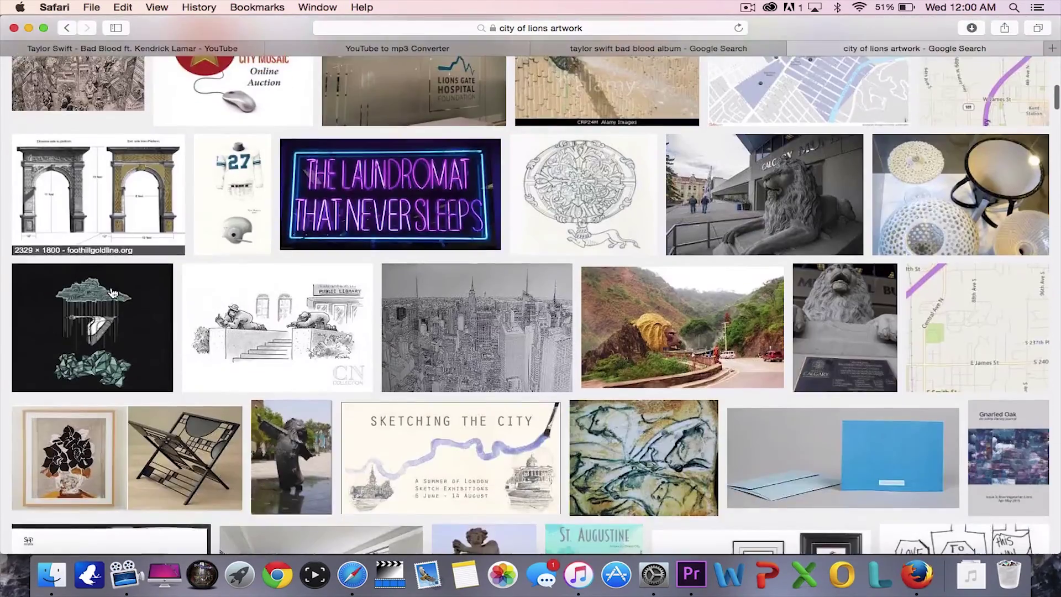
{"action": "scroll", "coordinate": [112, 291], "scroll_direction": "down", "scroll_amount": 4}
{"action": "scroll", "coordinate": [113, 292], "scroll_direction": "down", "scroll_amount": 5}
{"action": "scroll", "coordinate": [96, 257], "scroll_direction": "up", "scroll_amount": 8}
{"action": "scroll", "coordinate": [92, 246], "scroll_direction": "up", "scroll_amount": 3}
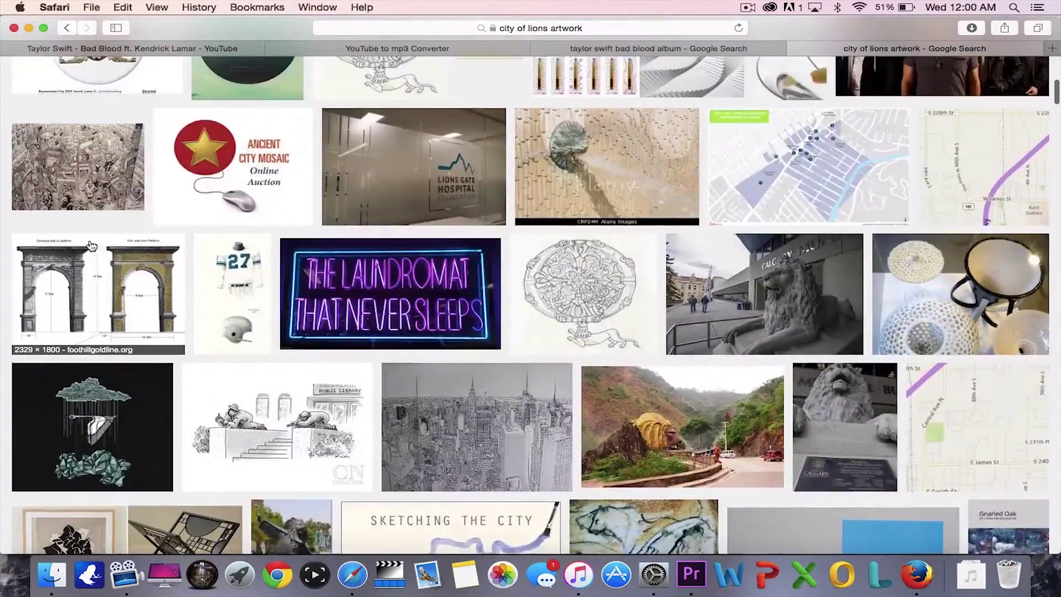
{"action": "scroll", "coordinate": [91, 247], "scroll_direction": "up", "scroll_amount": 10}
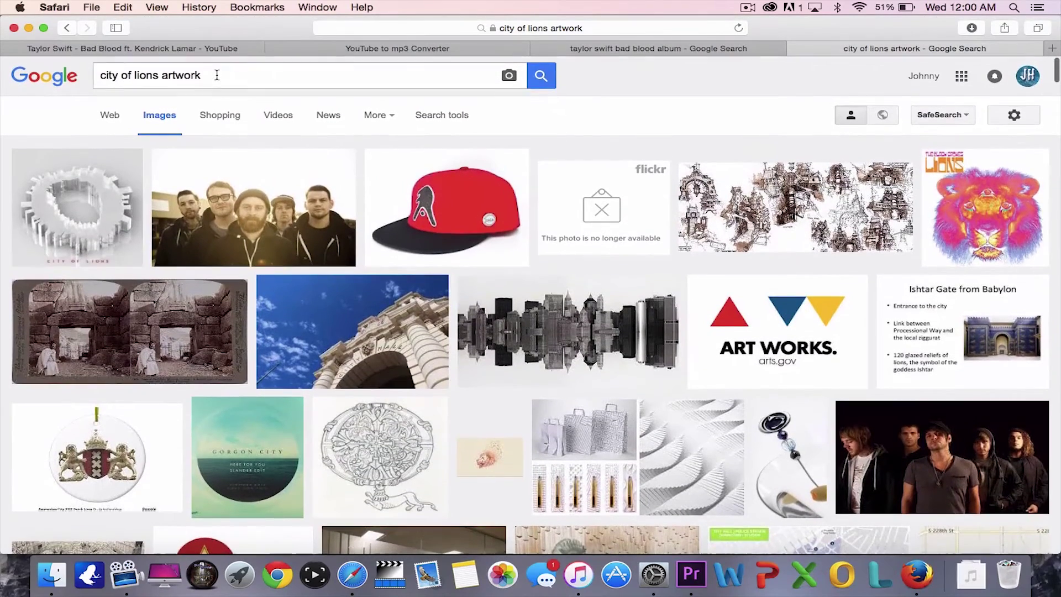
{"action": "left_click", "coordinate": [217, 76]}
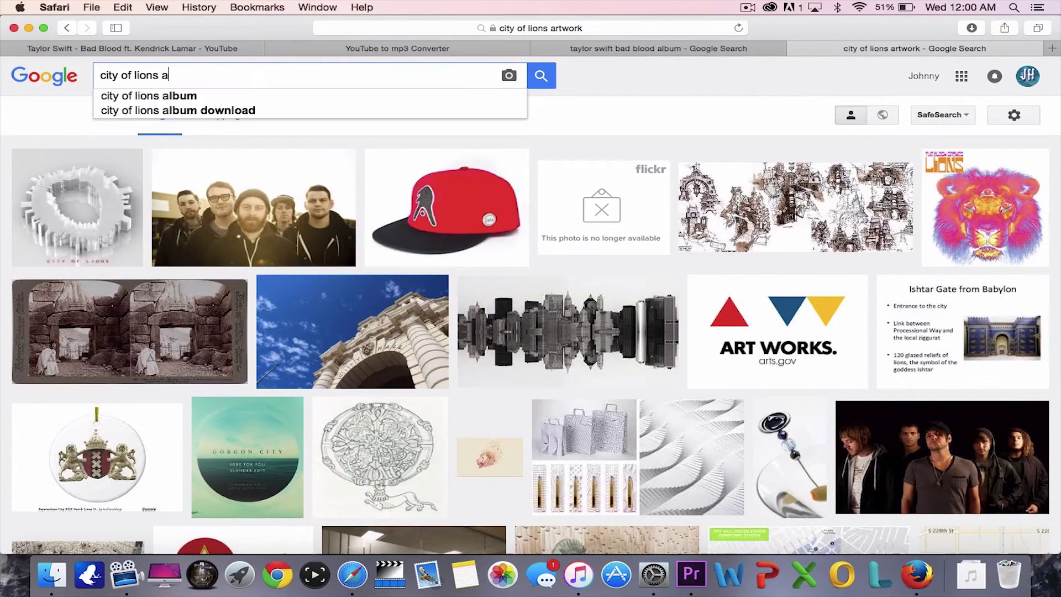
{"action": "type", "text": "lbum"}
Step: Save the enlarged white City of Lions album cover to Downloads, then return to iTunes
{"action": "key", "text": "Return"}
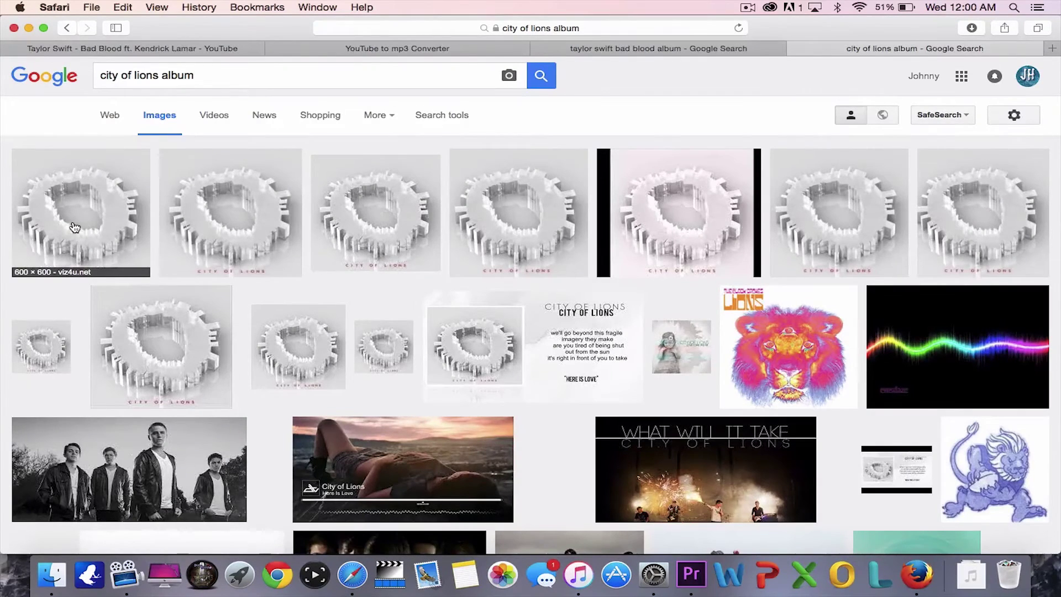
{"action": "left_click", "coordinate": [73, 227]}
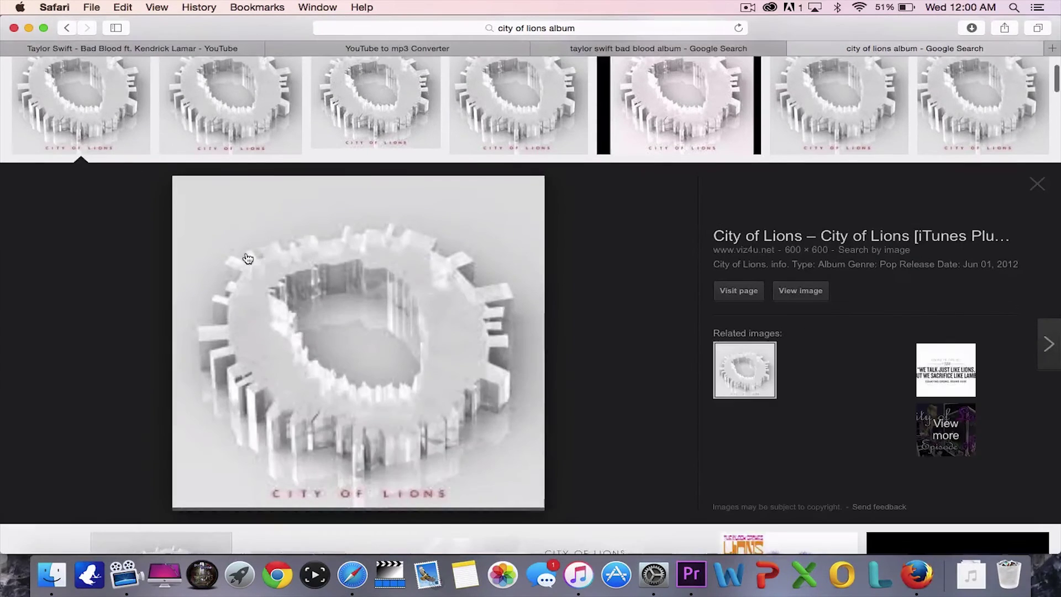
{"action": "right_click", "coordinate": [396, 340]}
{"action": "left_click", "coordinate": [500, 452]}
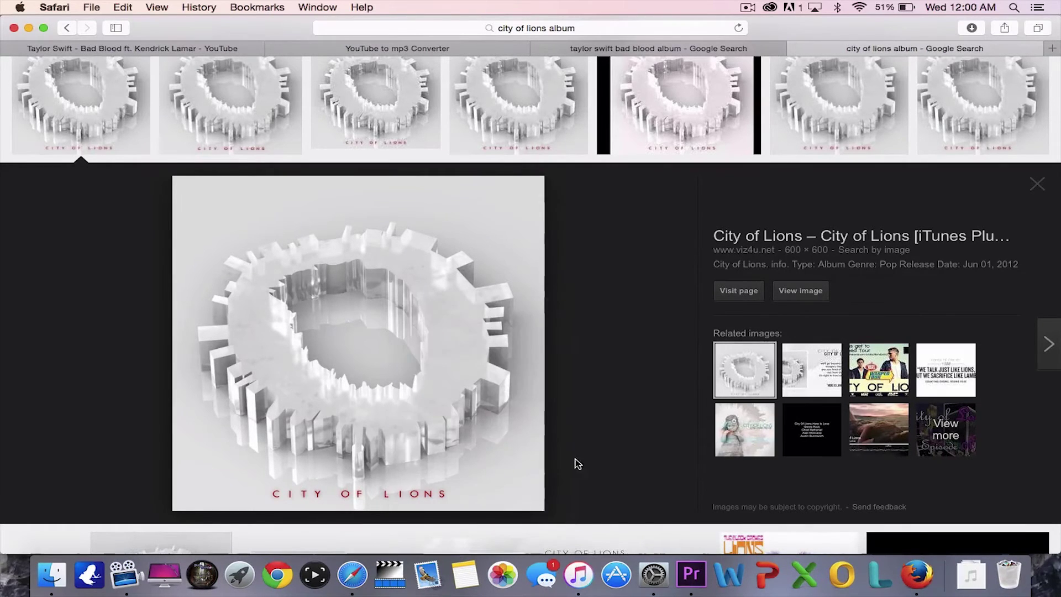
{"action": "left_click", "coordinate": [589, 580]}
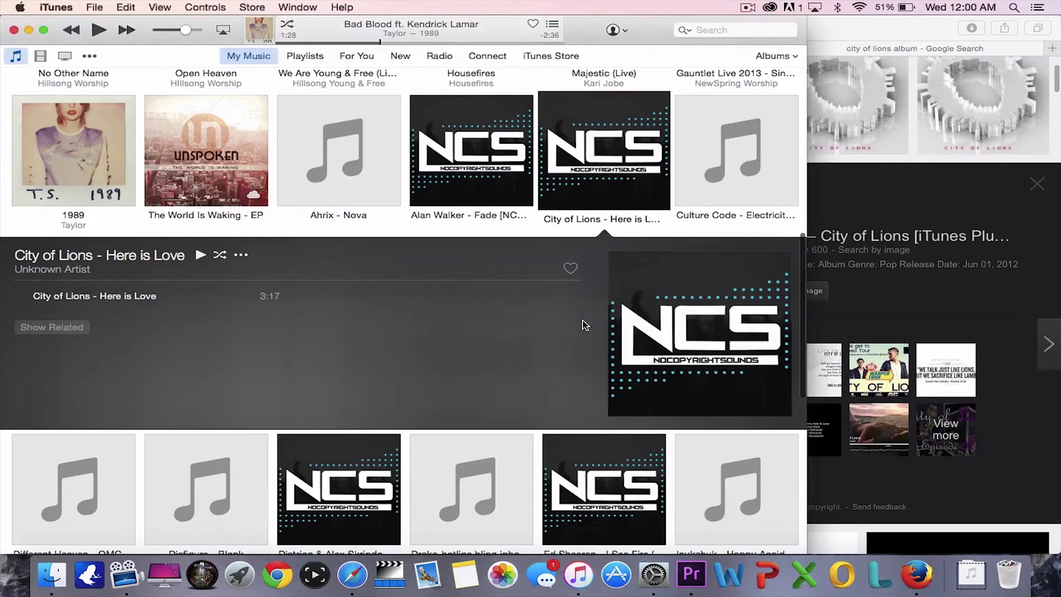
{"action": "right_click", "coordinate": [608, 169]}
{"action": "left_click", "coordinate": [378, 360]}
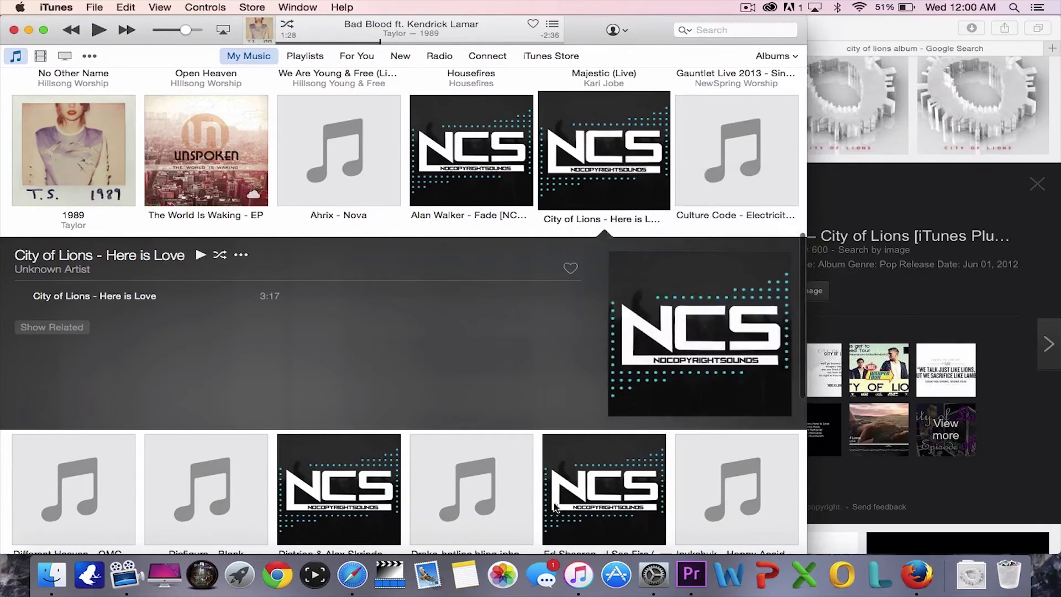
{"action": "left_click", "coordinate": [352, 573]}
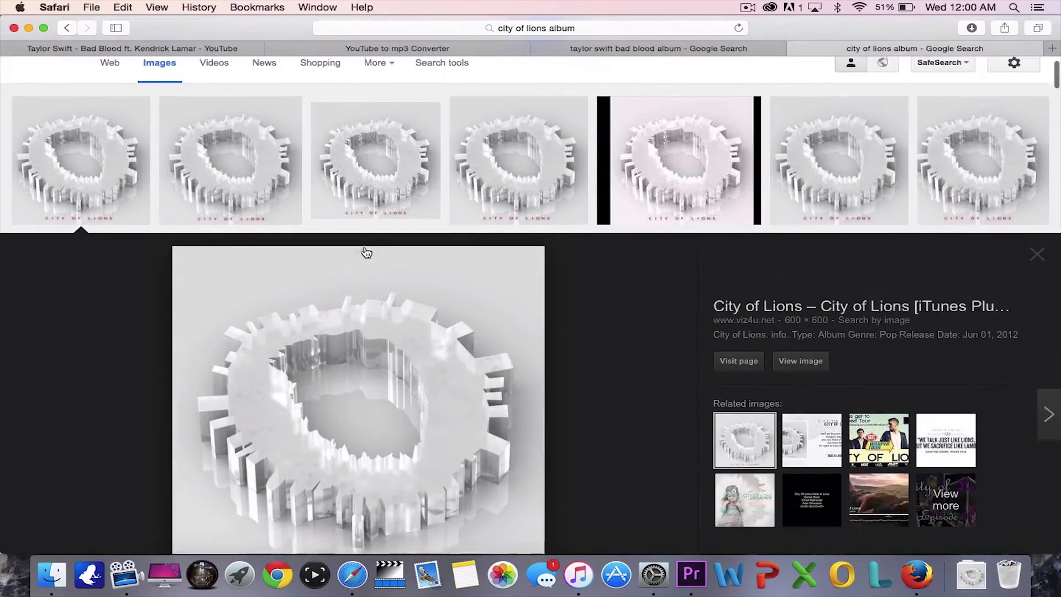
{"action": "scroll", "coordinate": [730, 354], "scroll_direction": "up", "scroll_amount": 3}
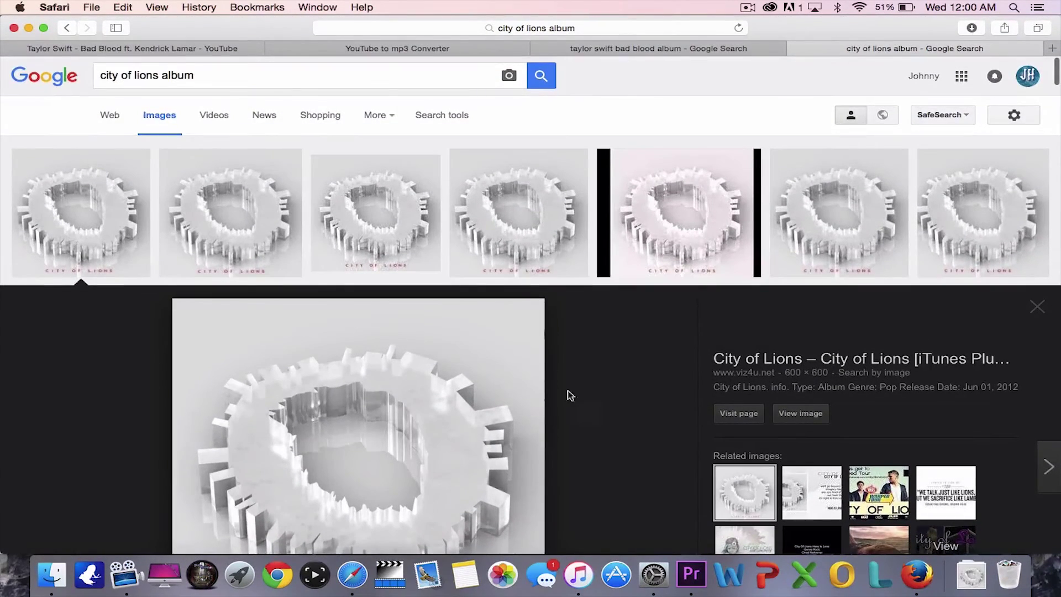
{"action": "scroll", "coordinate": [587, 417], "scroll_direction": "down", "scroll_amount": 2}
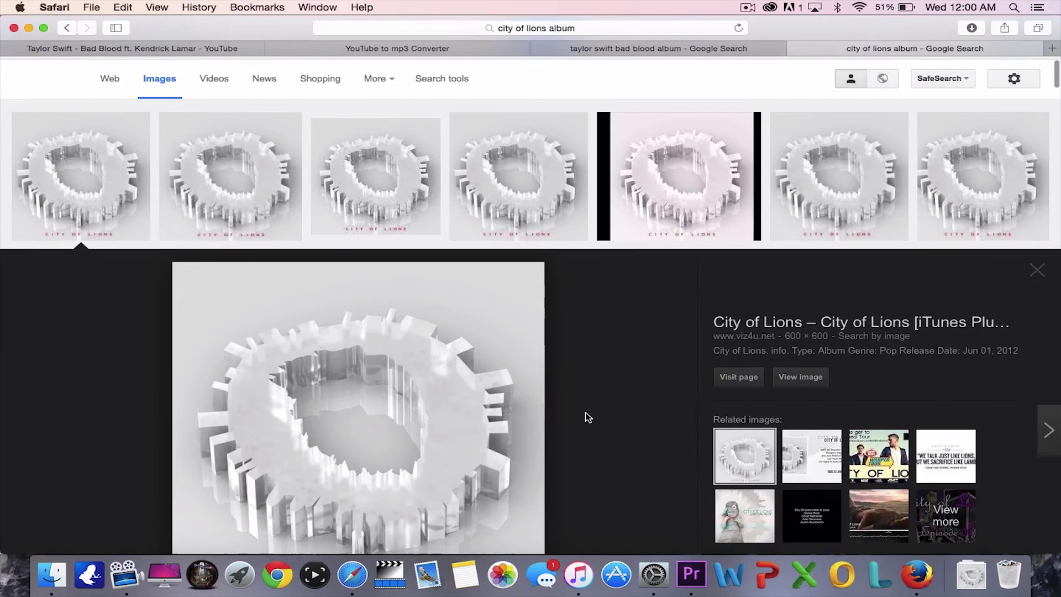
{"action": "scroll", "coordinate": [564, 443], "scroll_direction": "down", "scroll_amount": 5}
{"action": "left_click", "coordinate": [579, 574]}
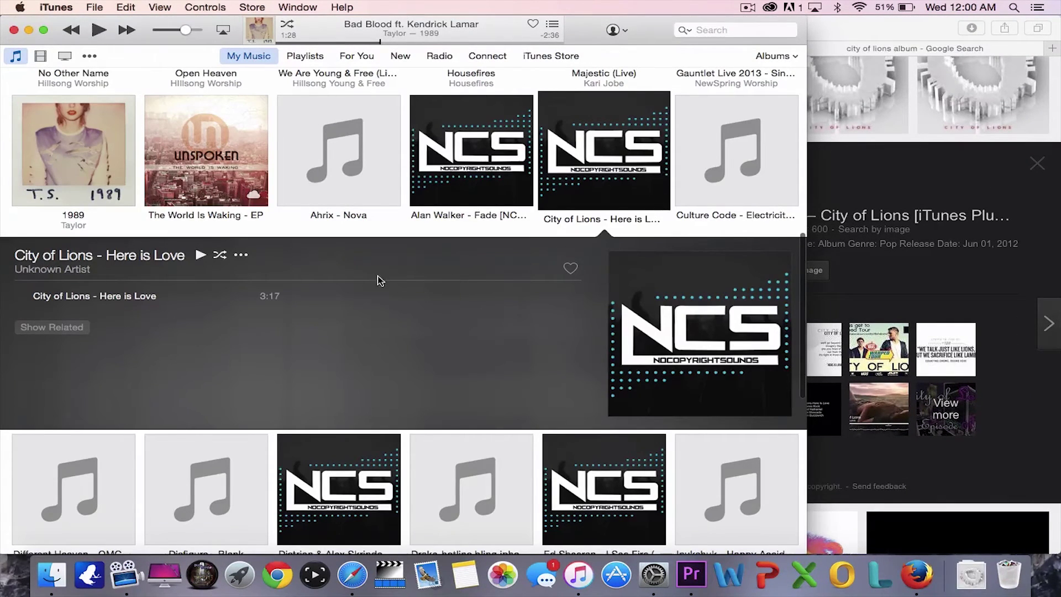
Step: Set the track's album to 'City of Lions' and its song name to 'Here is Love'
{"action": "right_click", "coordinate": [585, 136]}
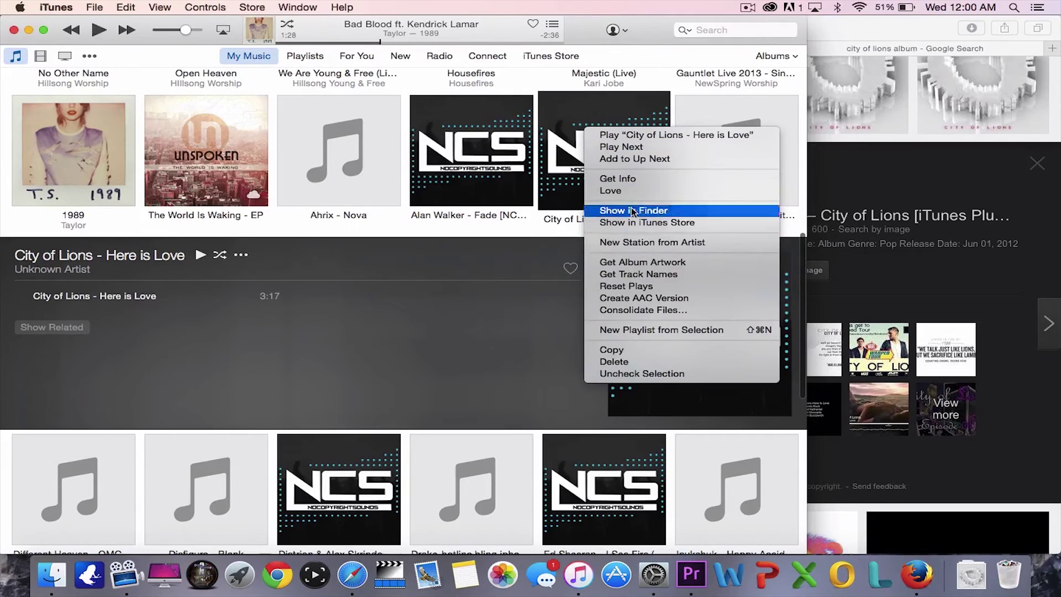
{"action": "left_click", "coordinate": [631, 180]}
{"action": "left_click", "coordinate": [464, 230]}
{"action": "type", "text": "City of"}
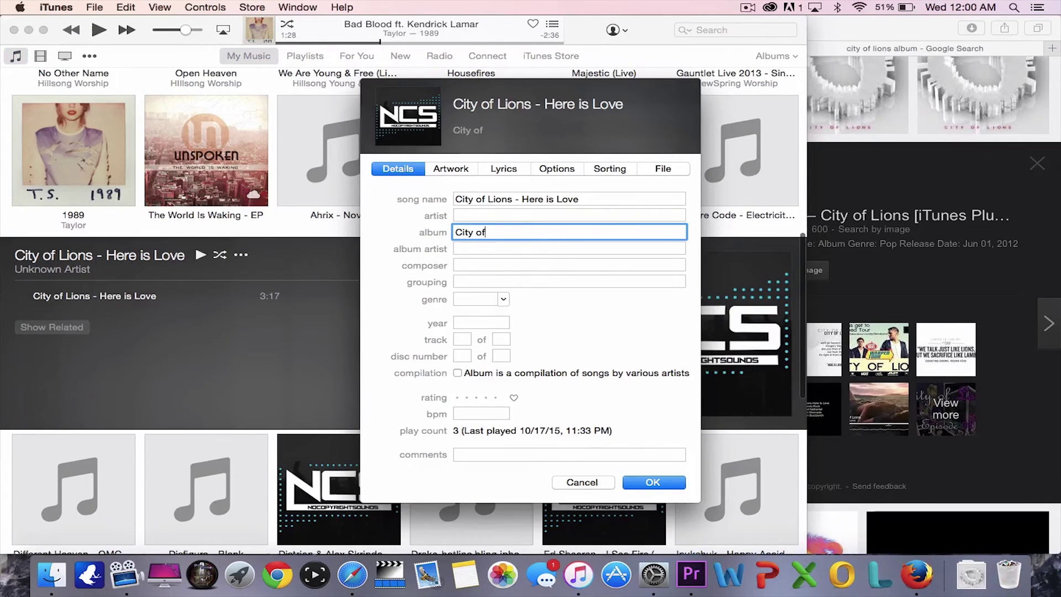
{"action": "type", "text": " Lions"}
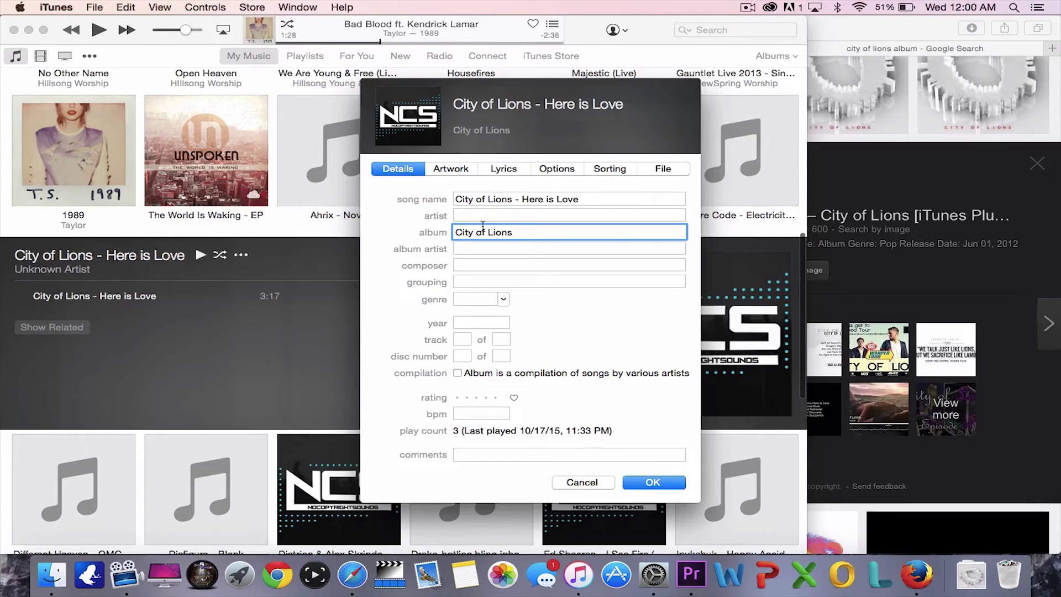
{"action": "left_click_drag", "start_coordinate": [522, 201], "coordinate": [454, 205]}
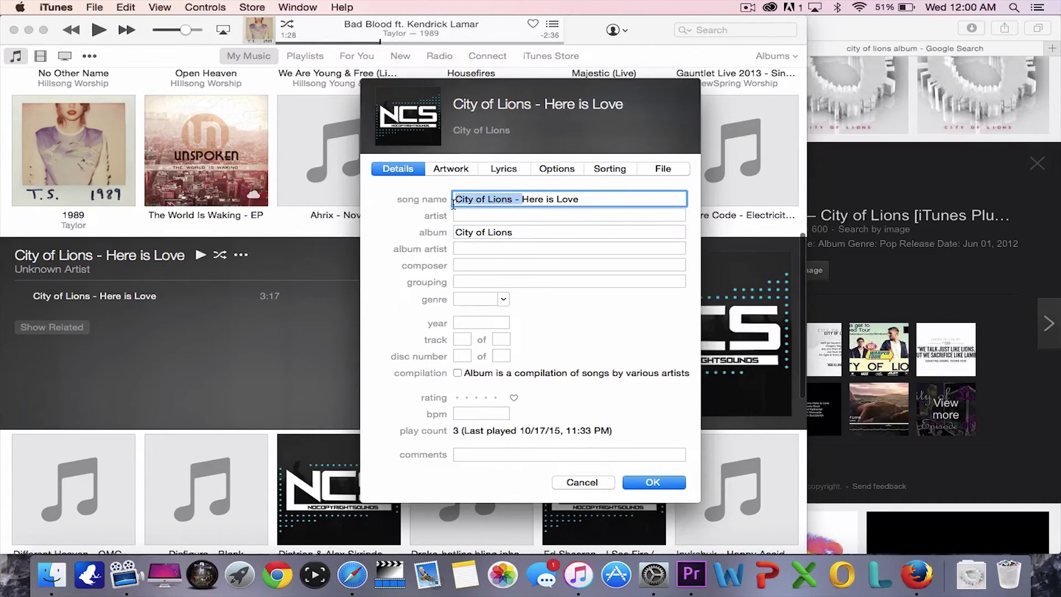
{"action": "key", "text": "BackSpace"}
{"action": "left_click", "coordinate": [500, 213]}
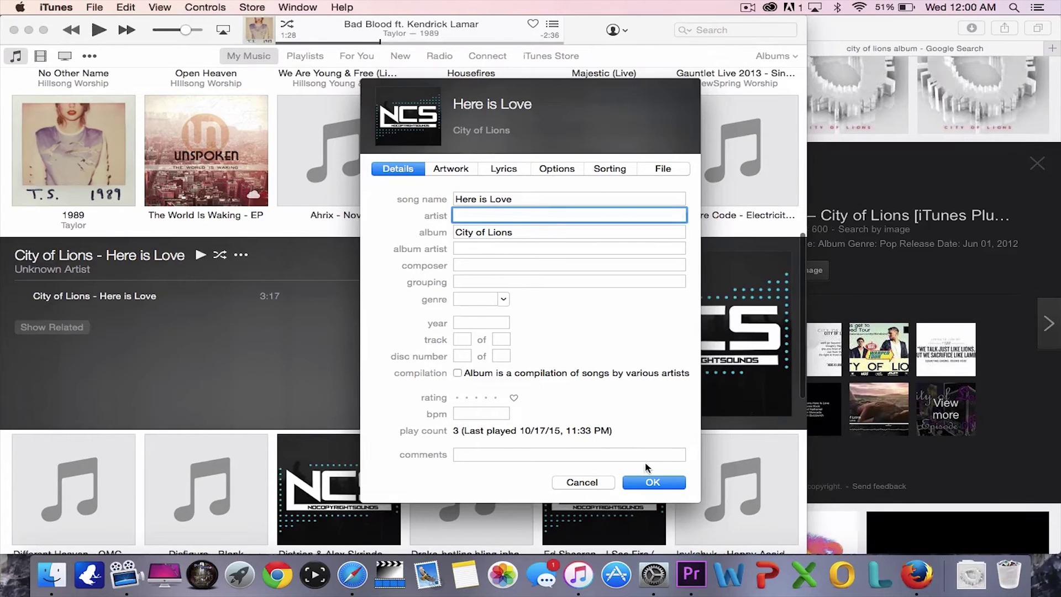
{"action": "left_click", "coordinate": [643, 484]}
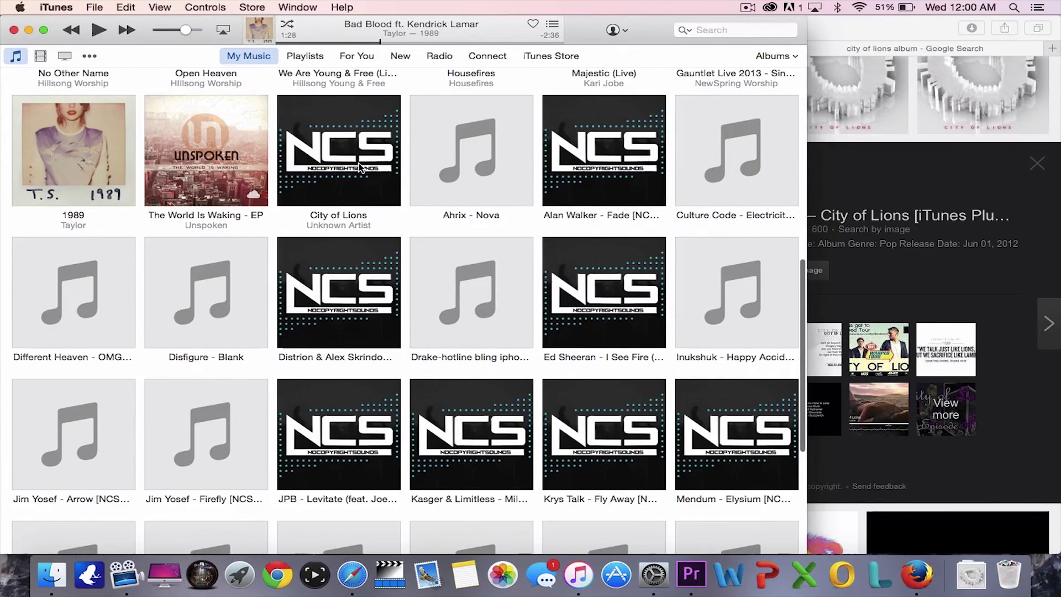
{"action": "right_click", "coordinate": [359, 166]}
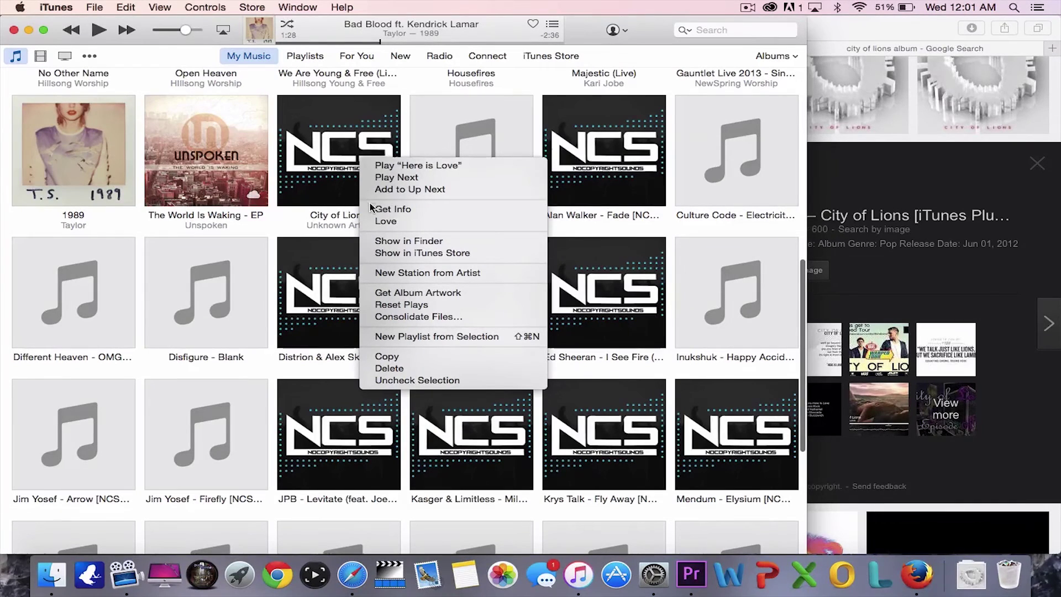
Step: Add City of Lions.jpg from Downloads as the track's album artwork and save
{"action": "left_click", "coordinate": [393, 212]}
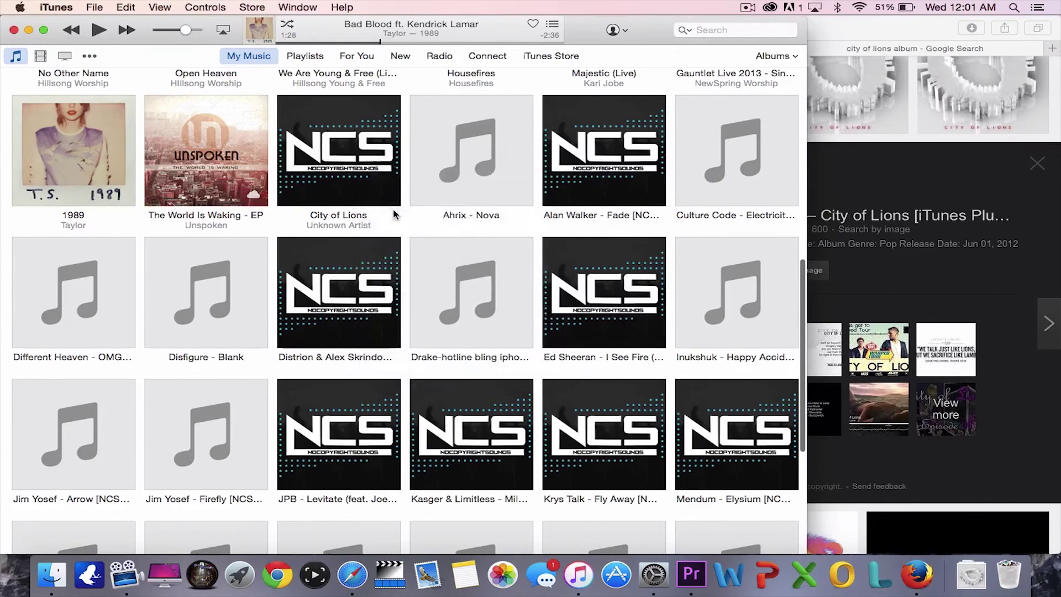
{"action": "left_click", "coordinate": [453, 170]}
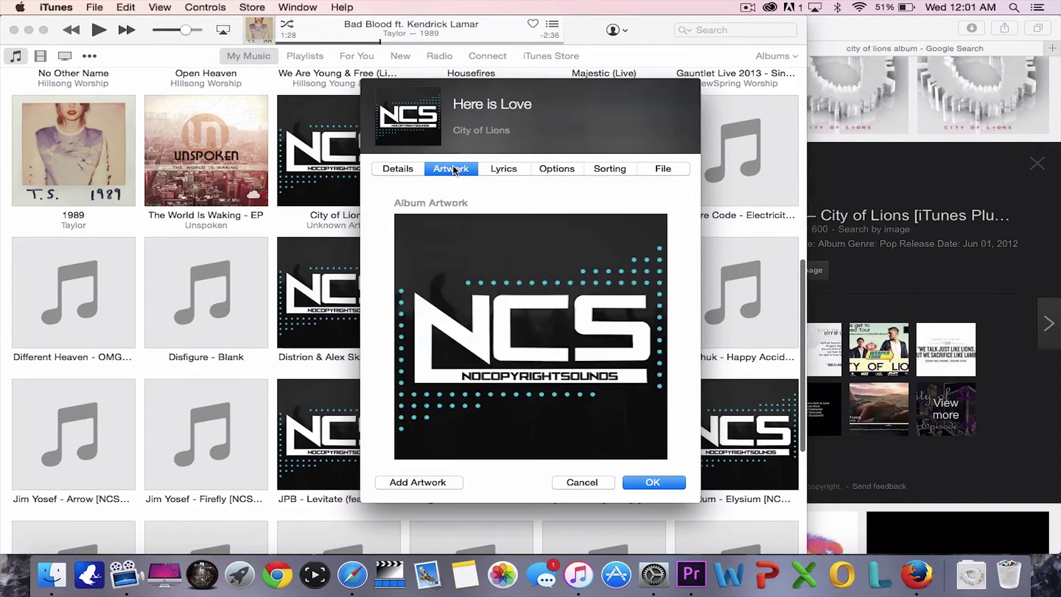
{"action": "left_click", "coordinate": [417, 484]}
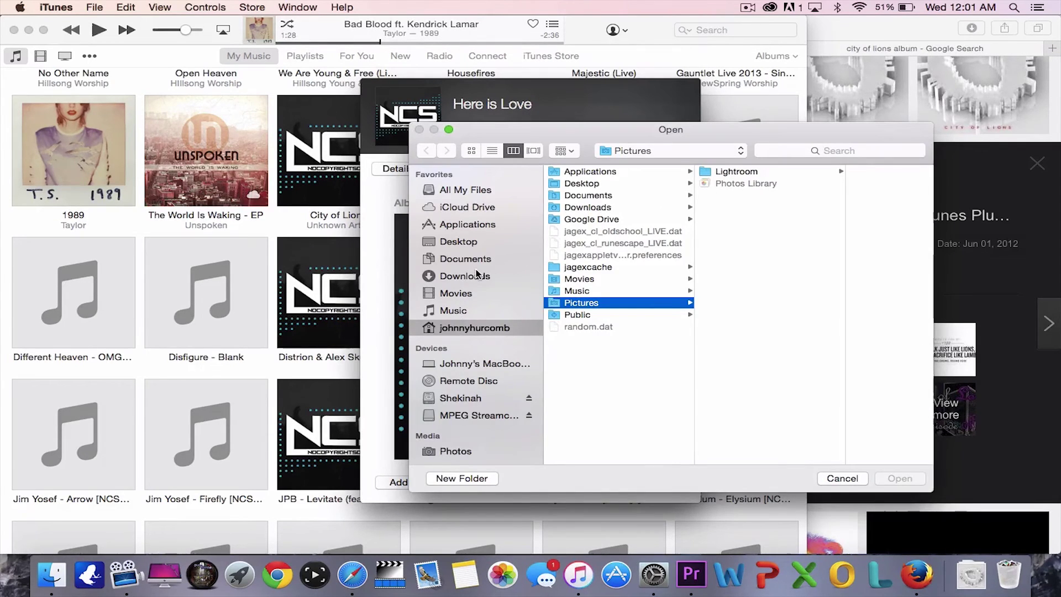
{"action": "left_click", "coordinate": [476, 276]}
{"action": "scroll", "coordinate": [601, 219], "scroll_direction": "up", "scroll_amount": 2}
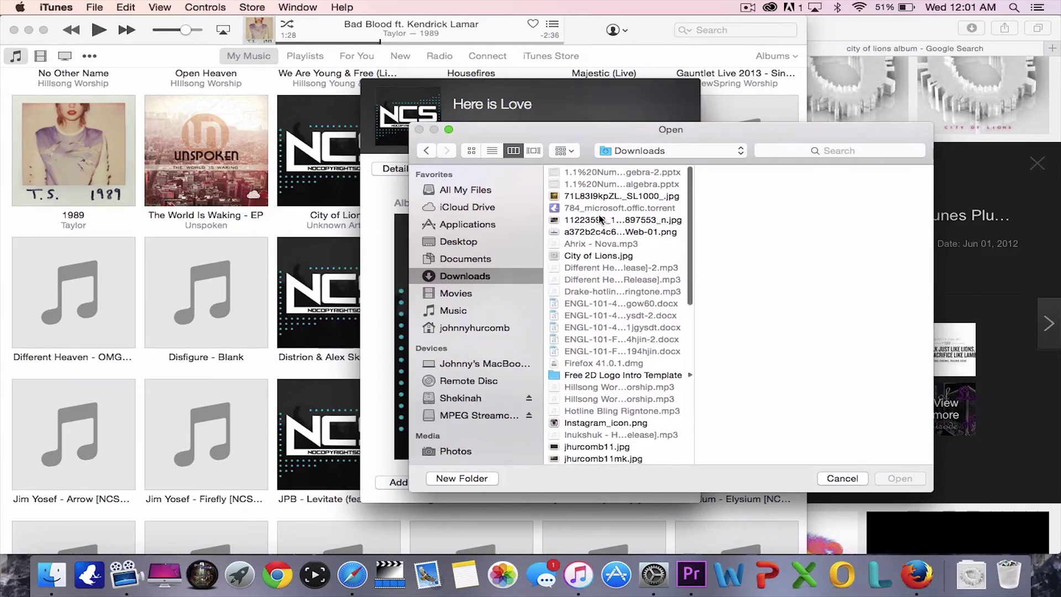
{"action": "scroll", "coordinate": [600, 218], "scroll_direction": "down", "scroll_amount": 10}
{"action": "scroll", "coordinate": [605, 244], "scroll_direction": "down", "scroll_amount": 5}
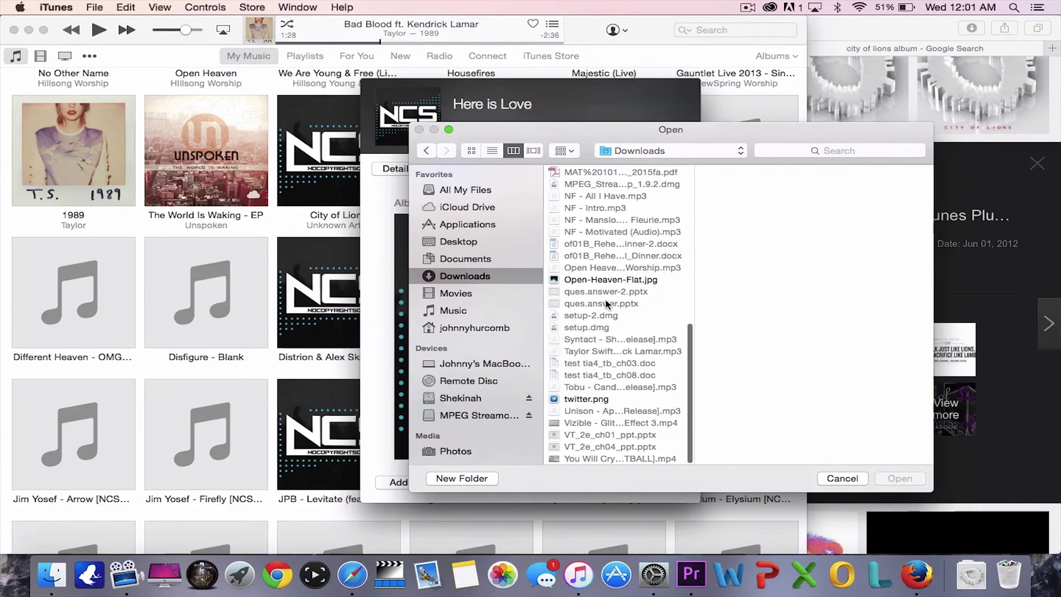
{"action": "scroll", "coordinate": [605, 306], "scroll_direction": "up", "scroll_amount": 10}
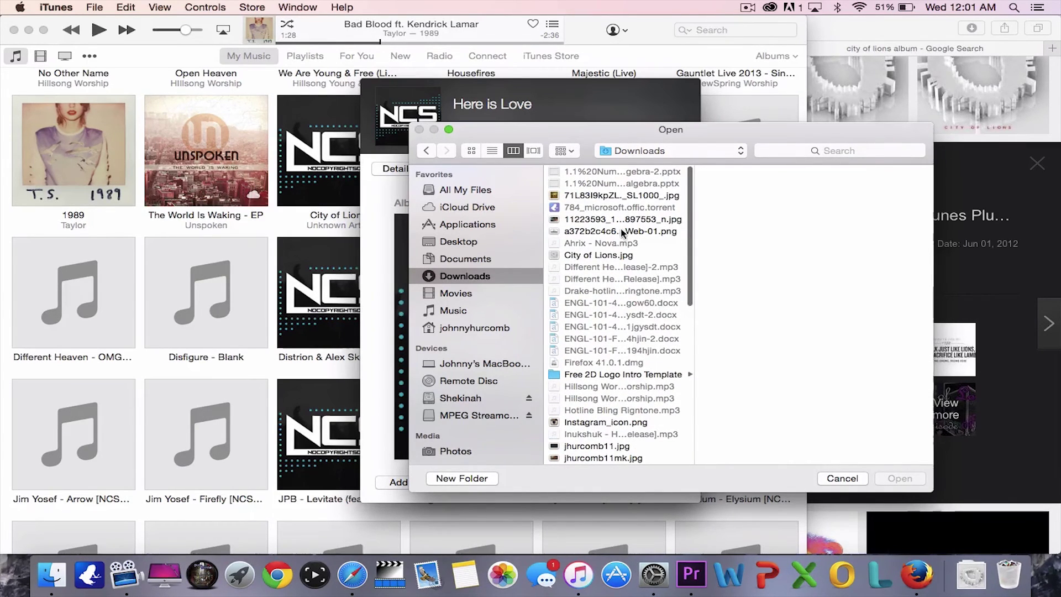
{"action": "left_click", "coordinate": [613, 253]}
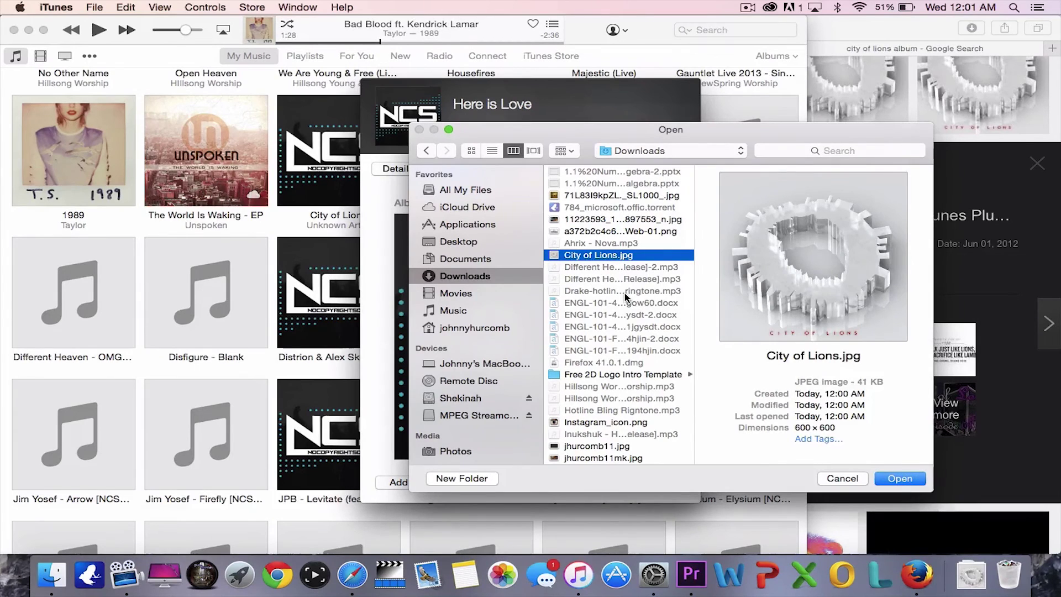
{"action": "key", "text": "space"}
{"action": "key", "text": "space"}
{"action": "left_click", "coordinate": [893, 478]}
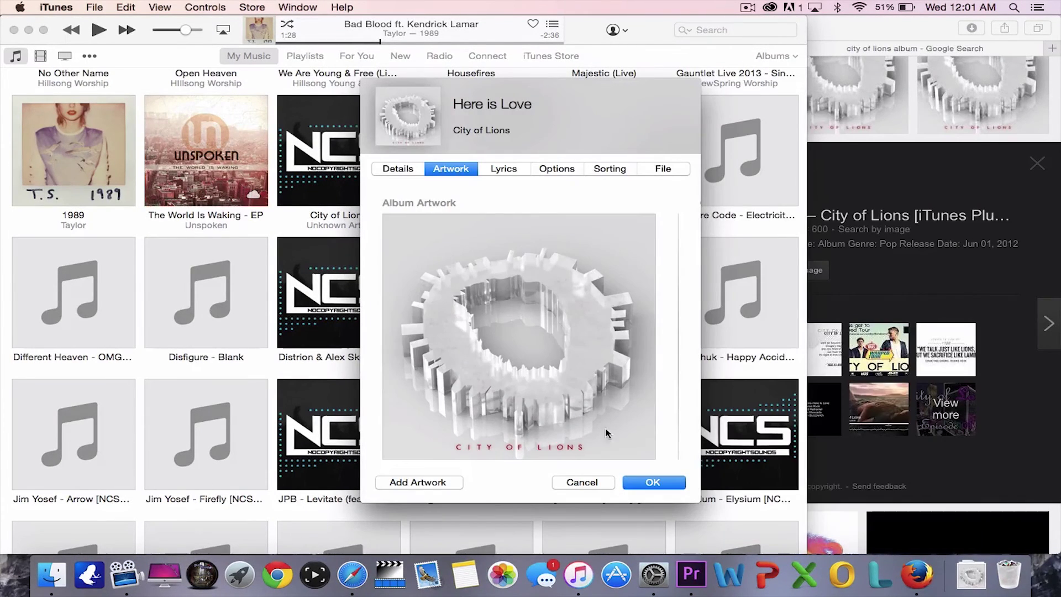
{"action": "left_click", "coordinate": [643, 480]}
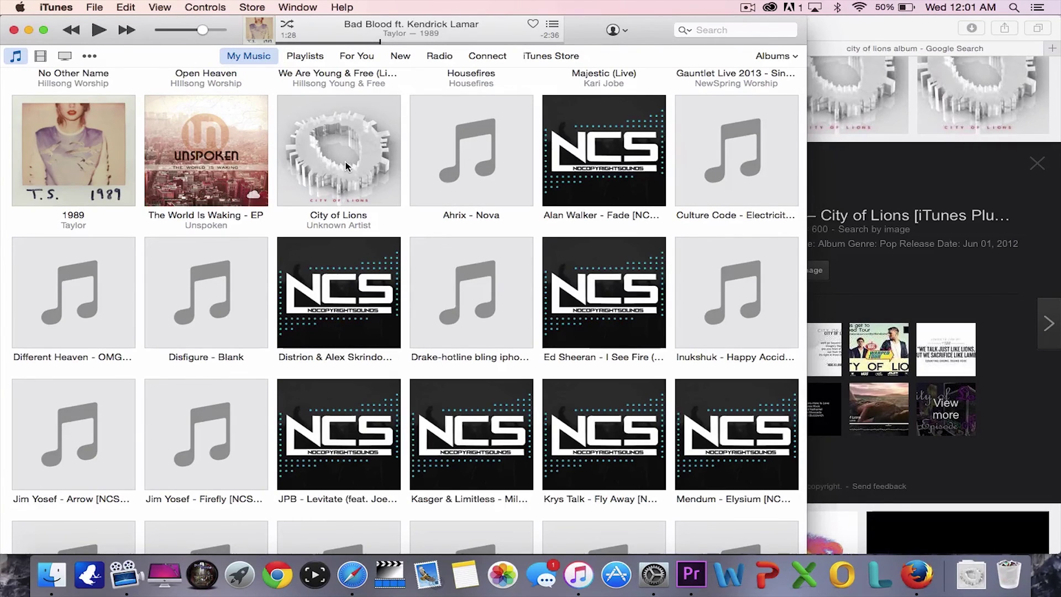
{"action": "scroll", "coordinate": [346, 161], "scroll_direction": "up", "scroll_amount": 2}
{"action": "scroll", "coordinate": [440, 363], "scroll_direction": "up", "scroll_amount": 4}
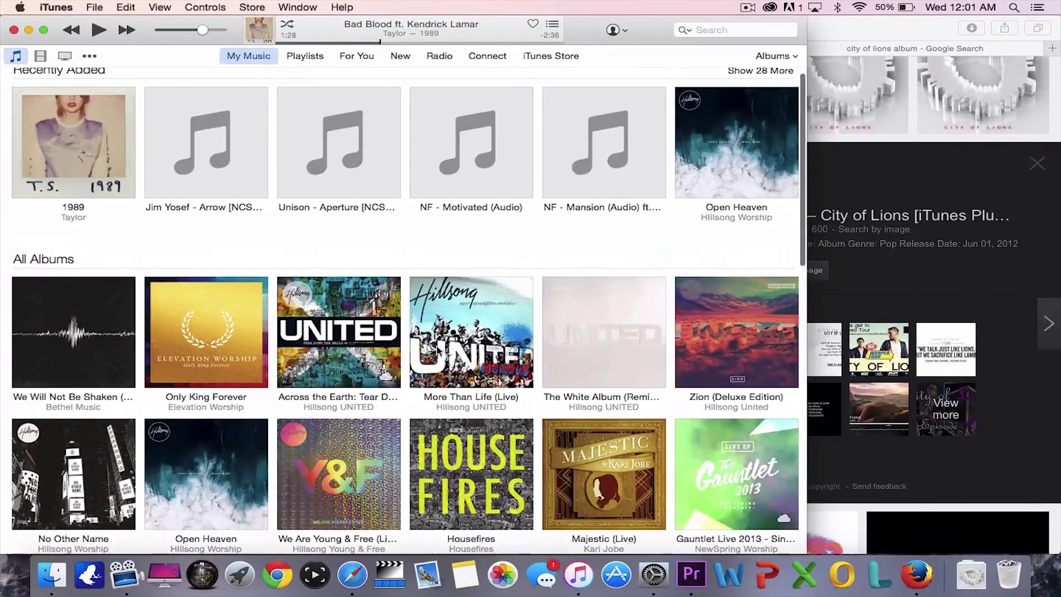
{"action": "scroll", "coordinate": [441, 363], "scroll_direction": "down", "scroll_amount": 4}
{"action": "scroll", "coordinate": [444, 366], "scroll_direction": "down", "scroll_amount": 5}
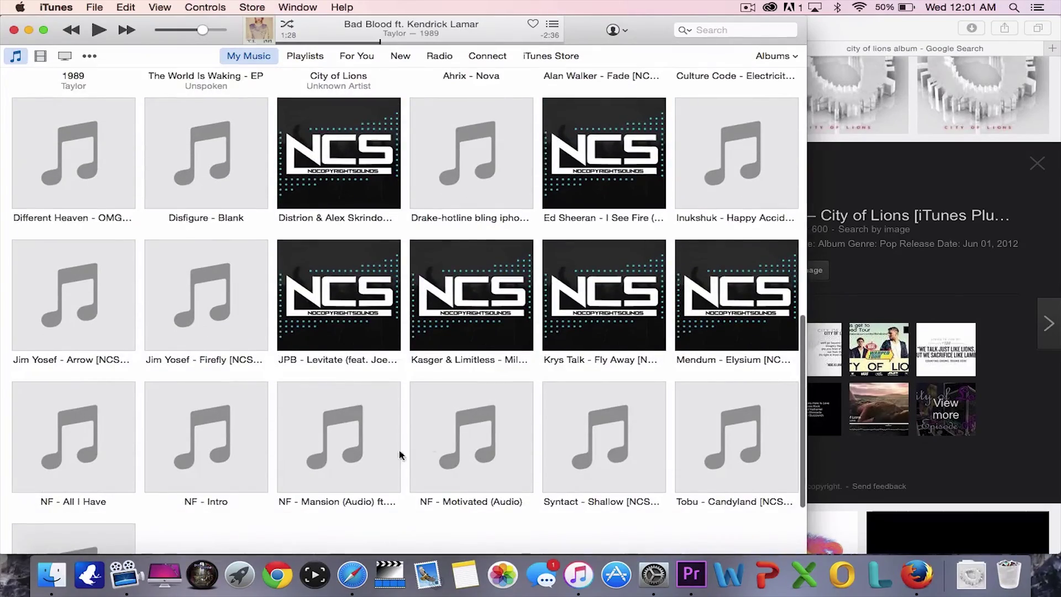
{"action": "scroll", "coordinate": [364, 412], "scroll_direction": "down", "scroll_amount": 1}
{"action": "scroll", "coordinate": [363, 412], "scroll_direction": "up", "scroll_amount": 10}
{"action": "scroll", "coordinate": [400, 416], "scroll_direction": "up", "scroll_amount": 5}
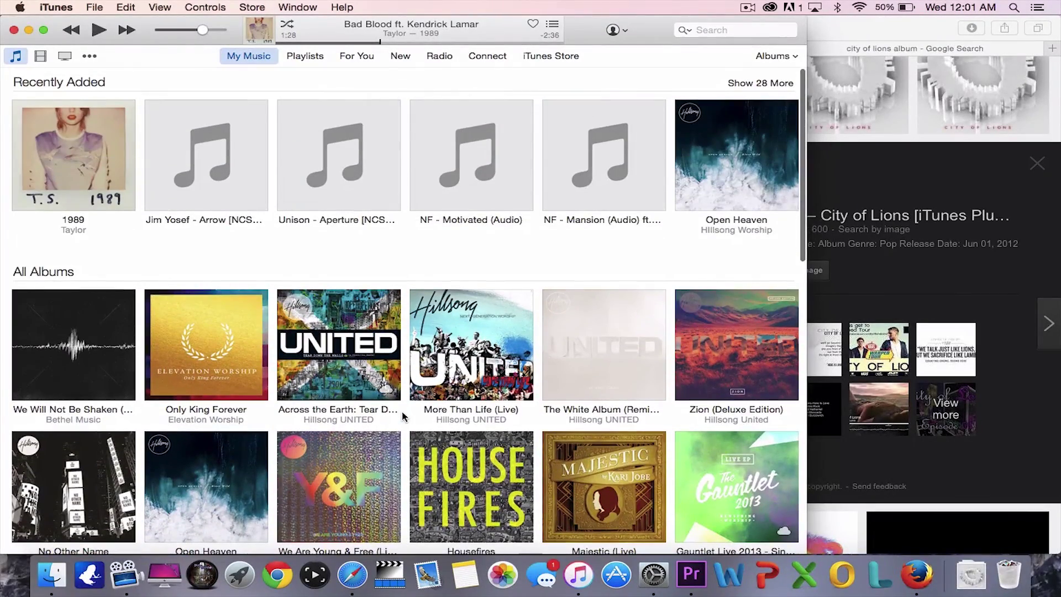